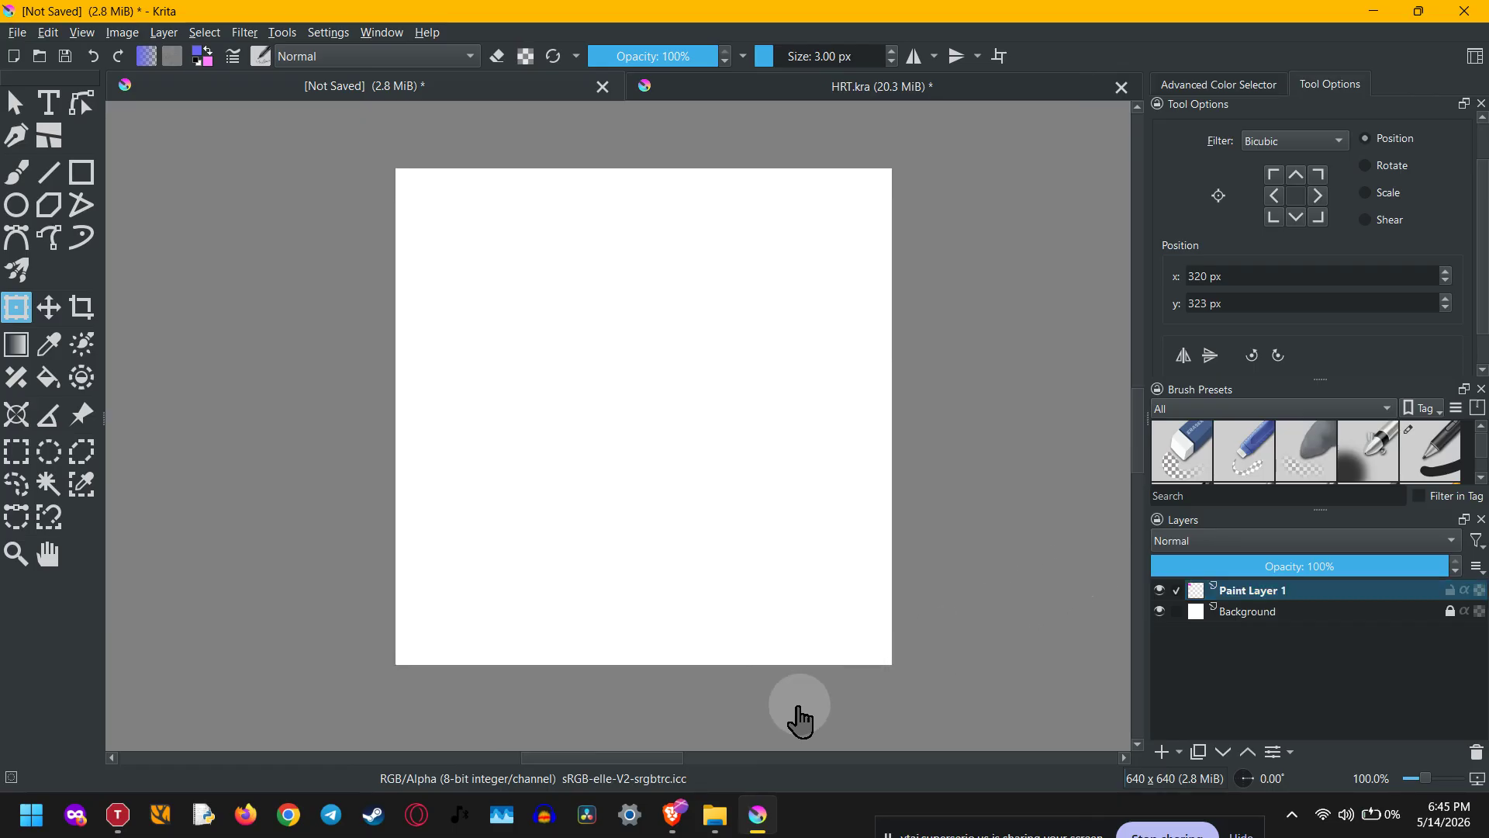
Step: Switch to File Explorer, close its xcf window, and select HRT.jpg in the Assets folder
{"action": "left_click", "coordinate": [712, 814]}
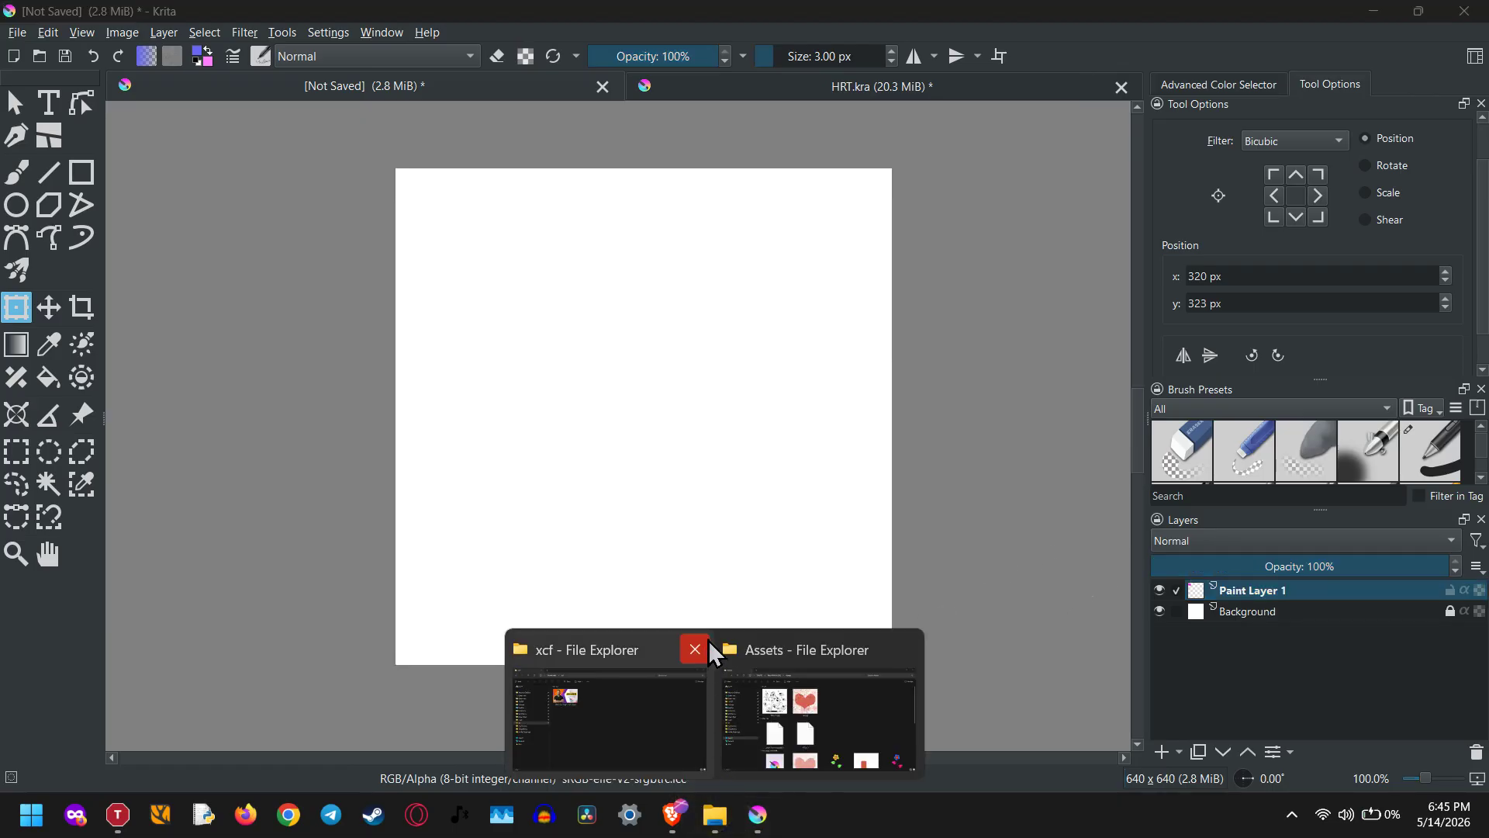
{"action": "left_click", "coordinate": [695, 653]}
{"action": "left_click", "coordinate": [690, 713]}
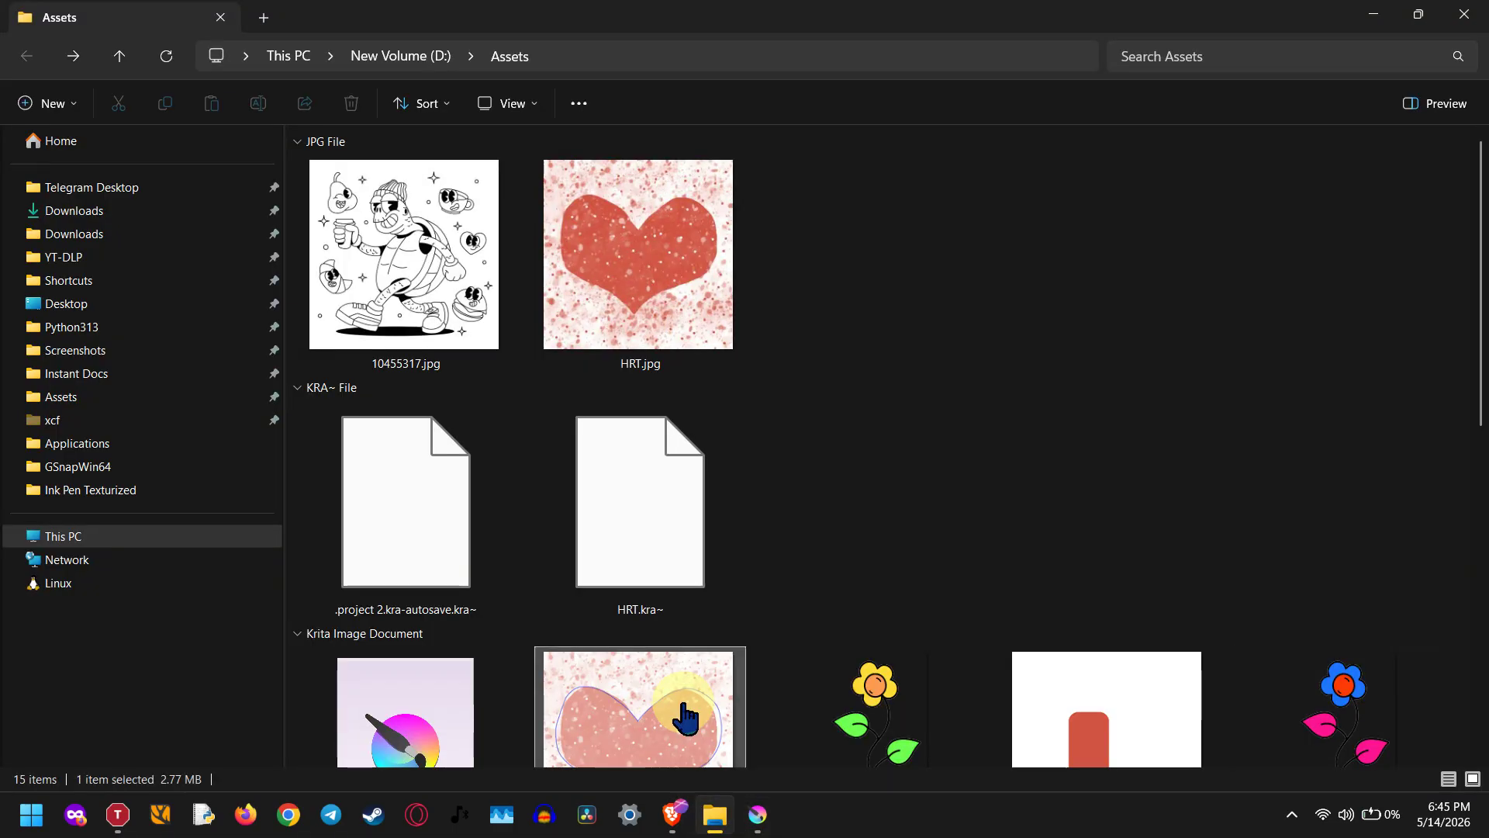
{"action": "left_click", "coordinate": [845, 532]}
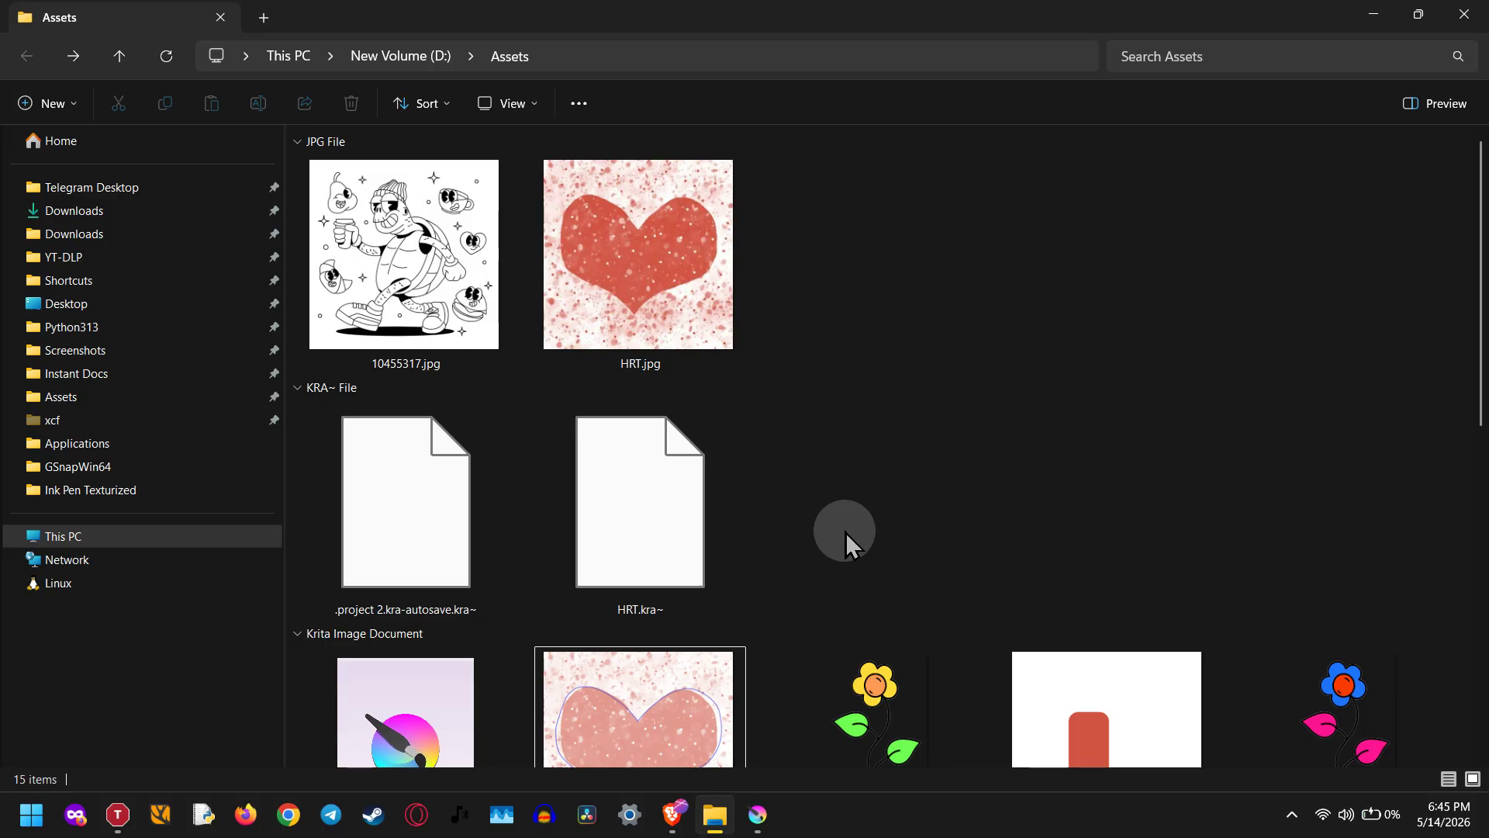
{"action": "left_click", "coordinate": [641, 335]}
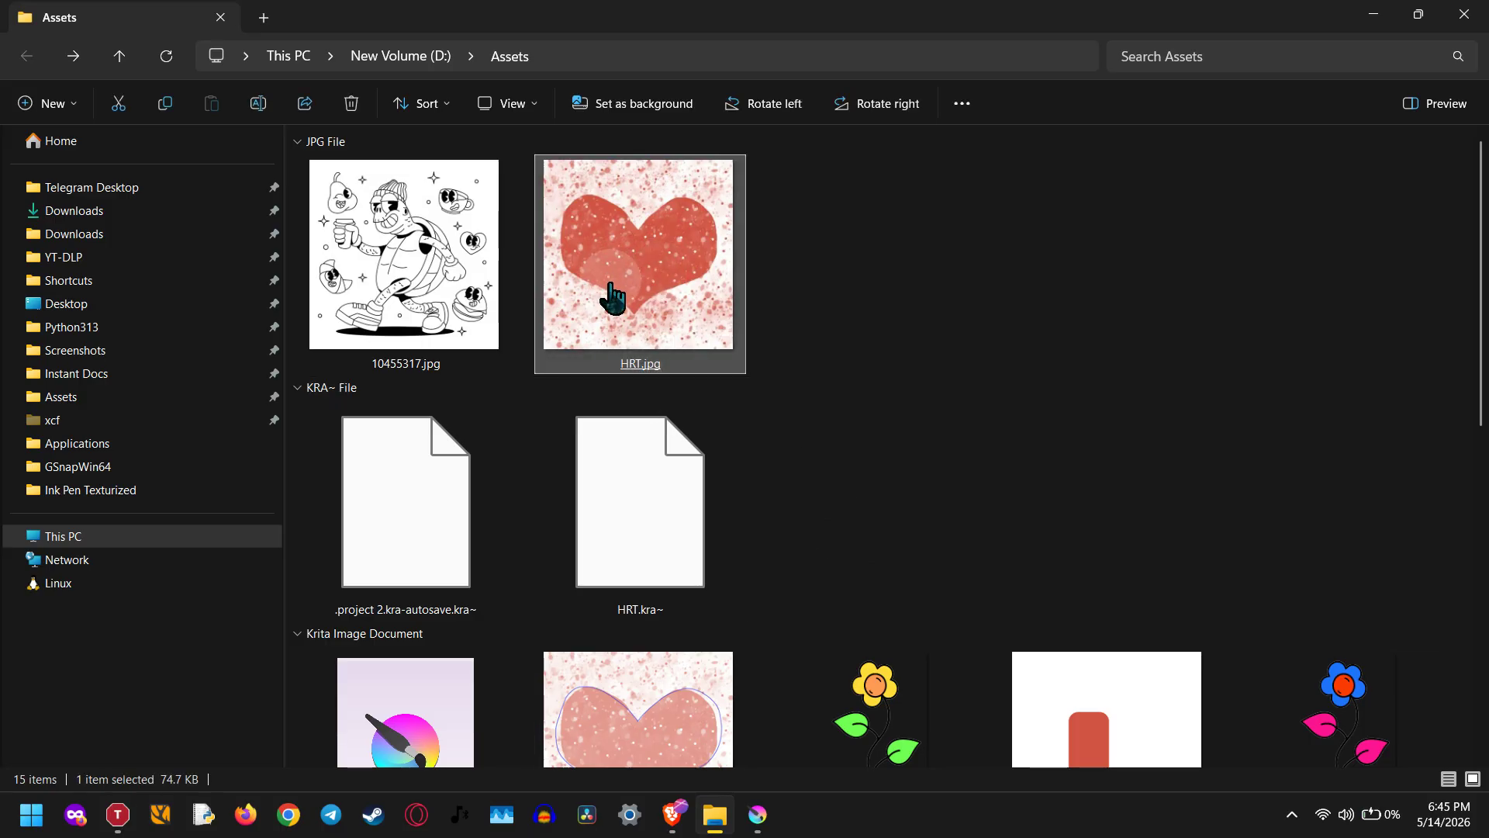
Step: Return to Krita and import HRT.jpg from the Assets folder as a new layer in the unsaved document
{"action": "left_click", "coordinate": [758, 811]}
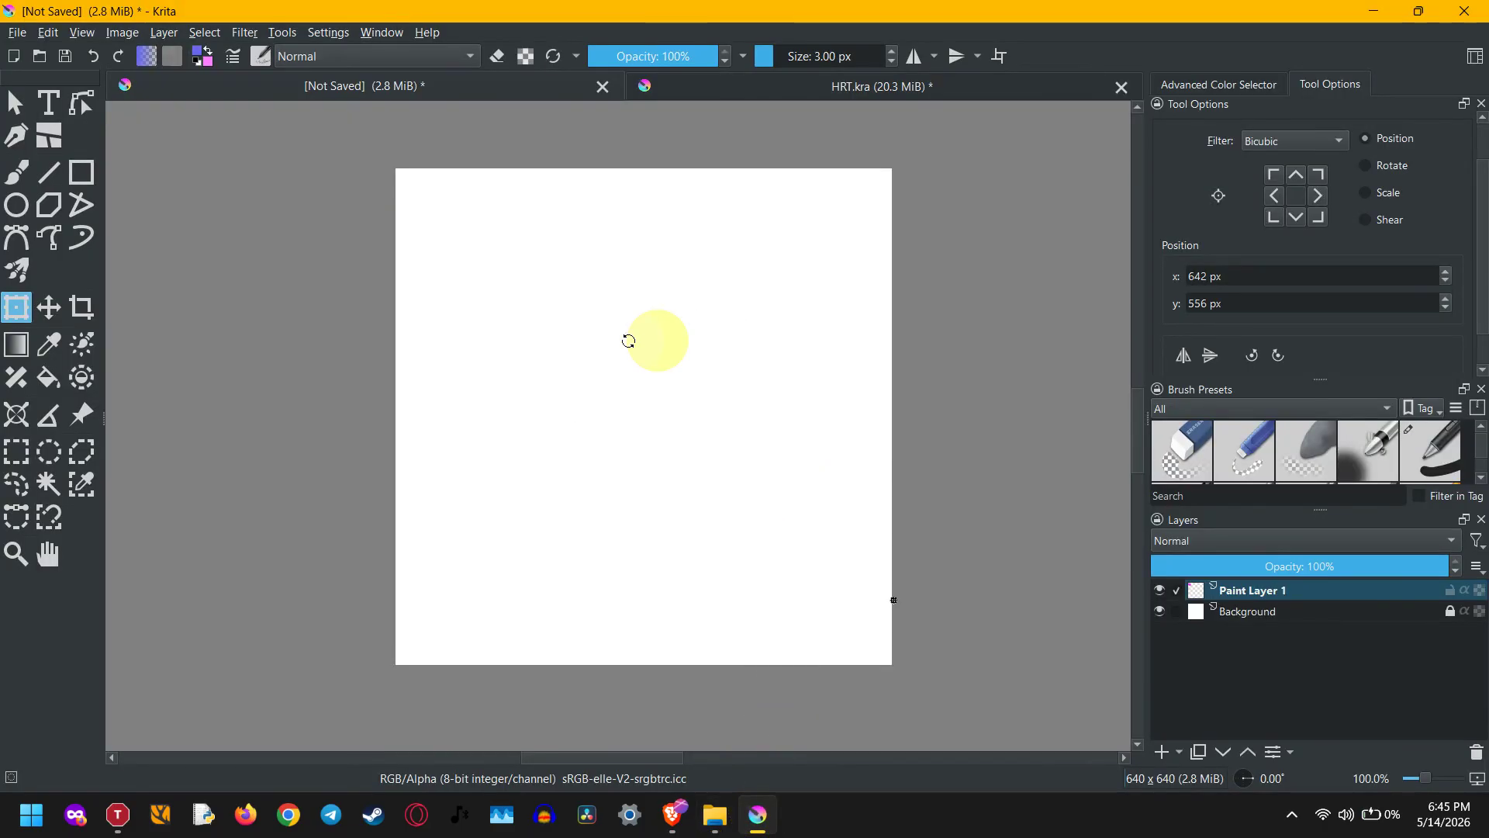
{"action": "left_click", "coordinate": [15, 102]}
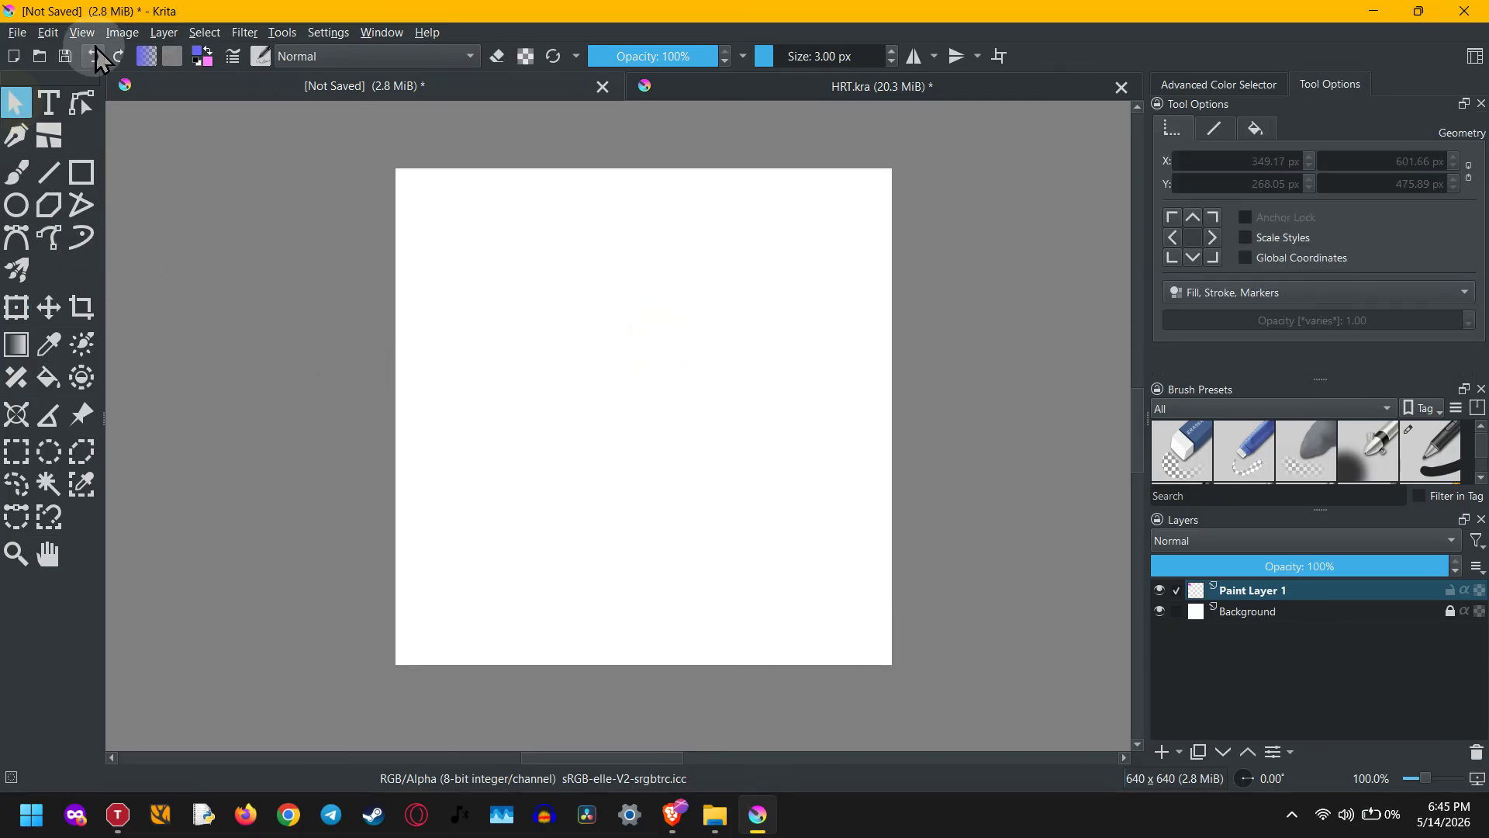
{"action": "left_click", "coordinate": [155, 31]}
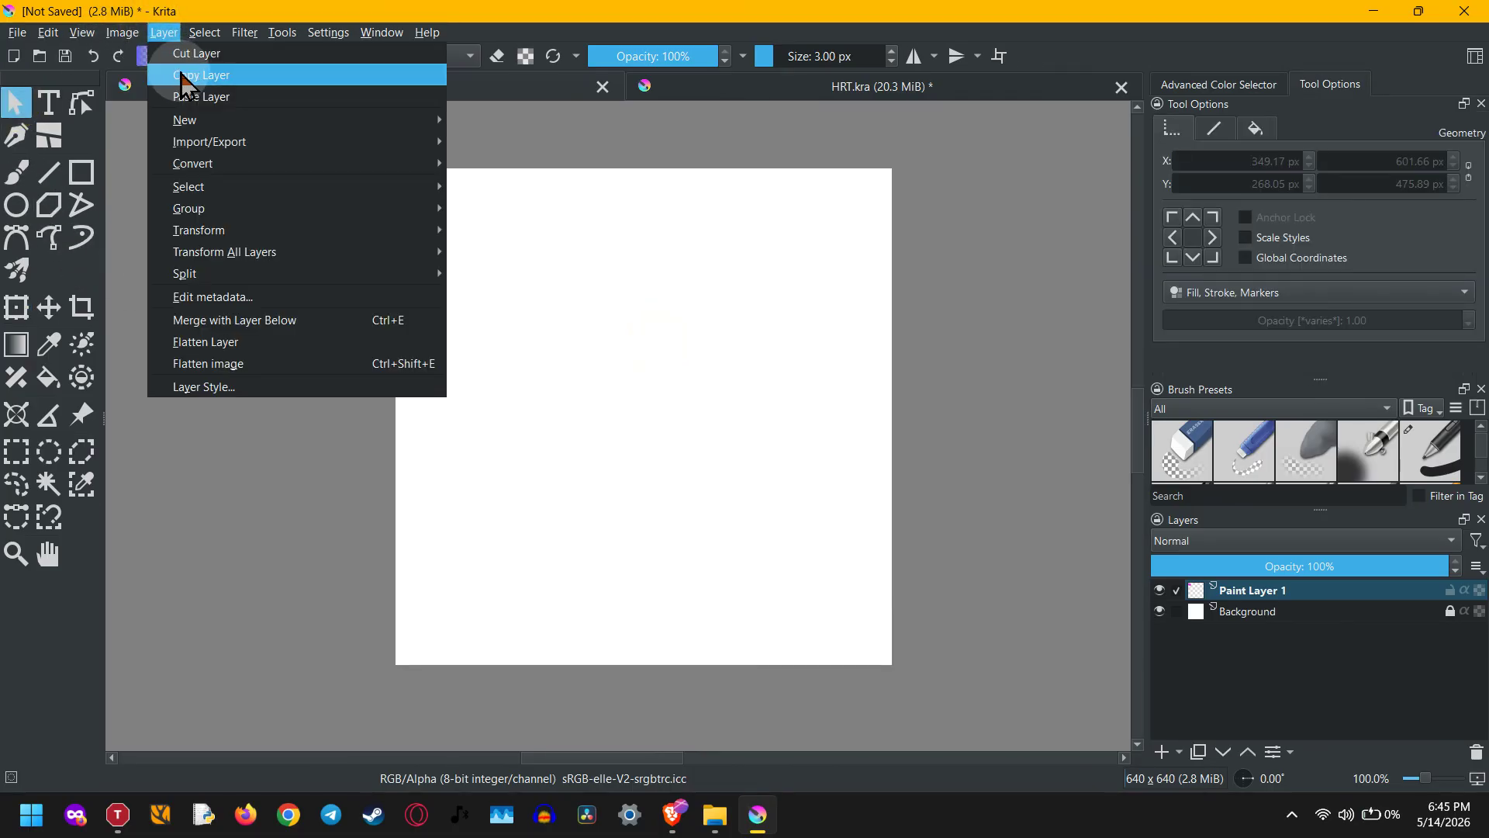
{"action": "mouse_move", "coordinate": [217, 146]}
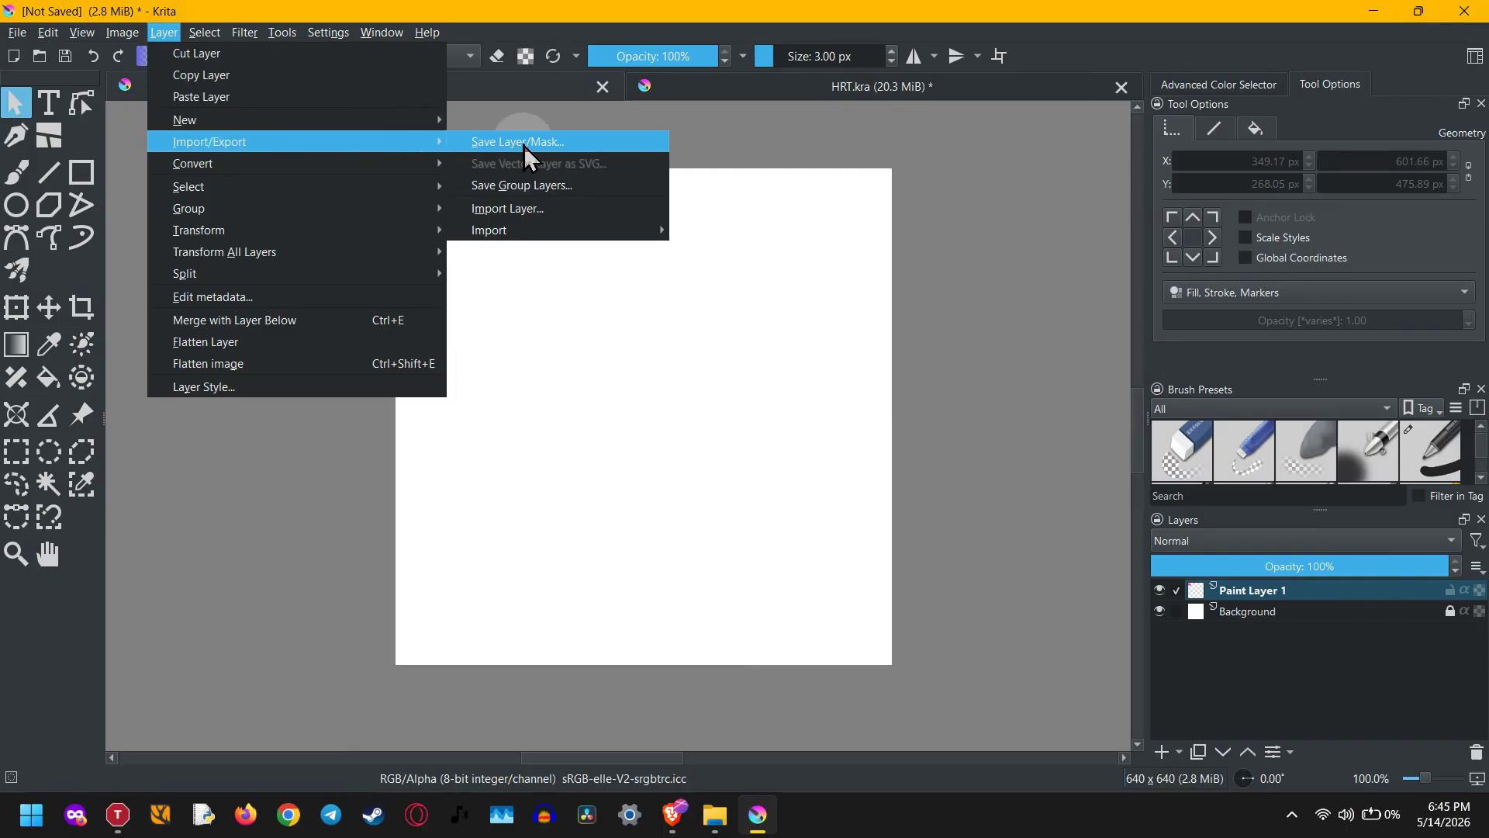
{"action": "left_click", "coordinate": [541, 208]}
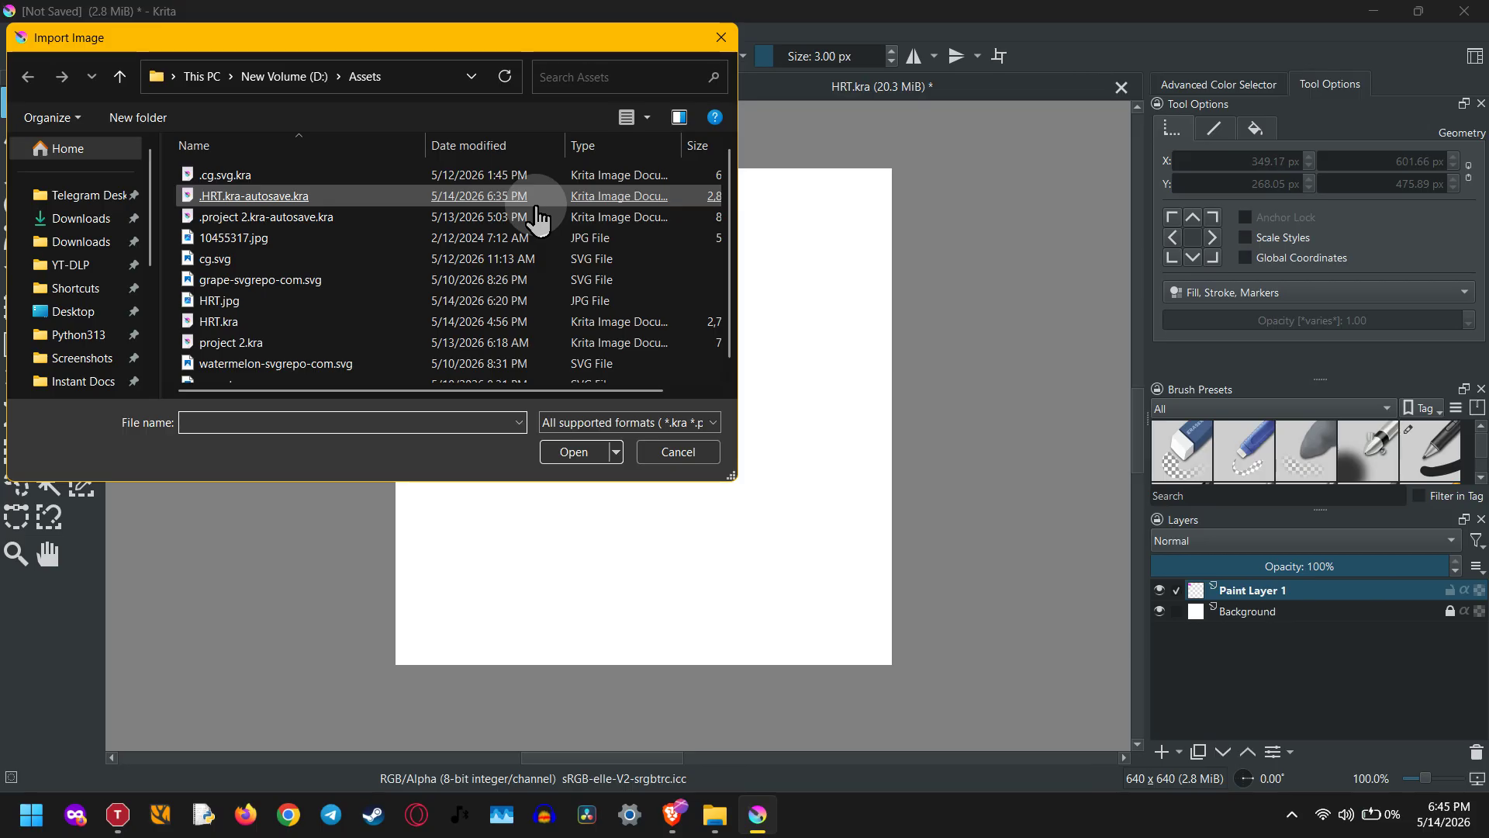
{"action": "left_click", "coordinate": [649, 120]}
{"action": "left_click", "coordinate": [698, 57]}
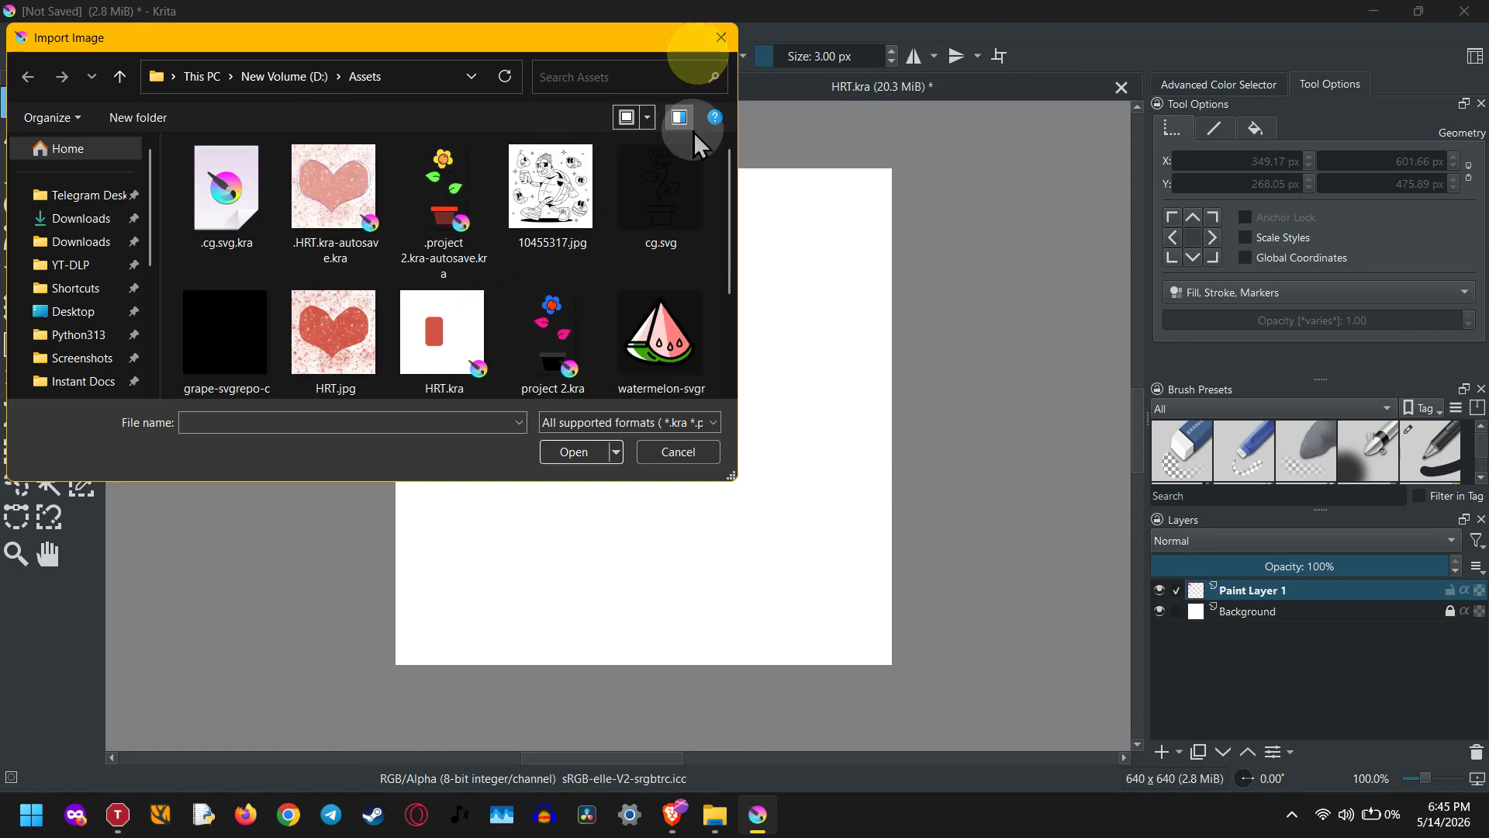
{"action": "left_click_drag", "start_coordinate": [728, 180], "coordinate": [729, 208]}
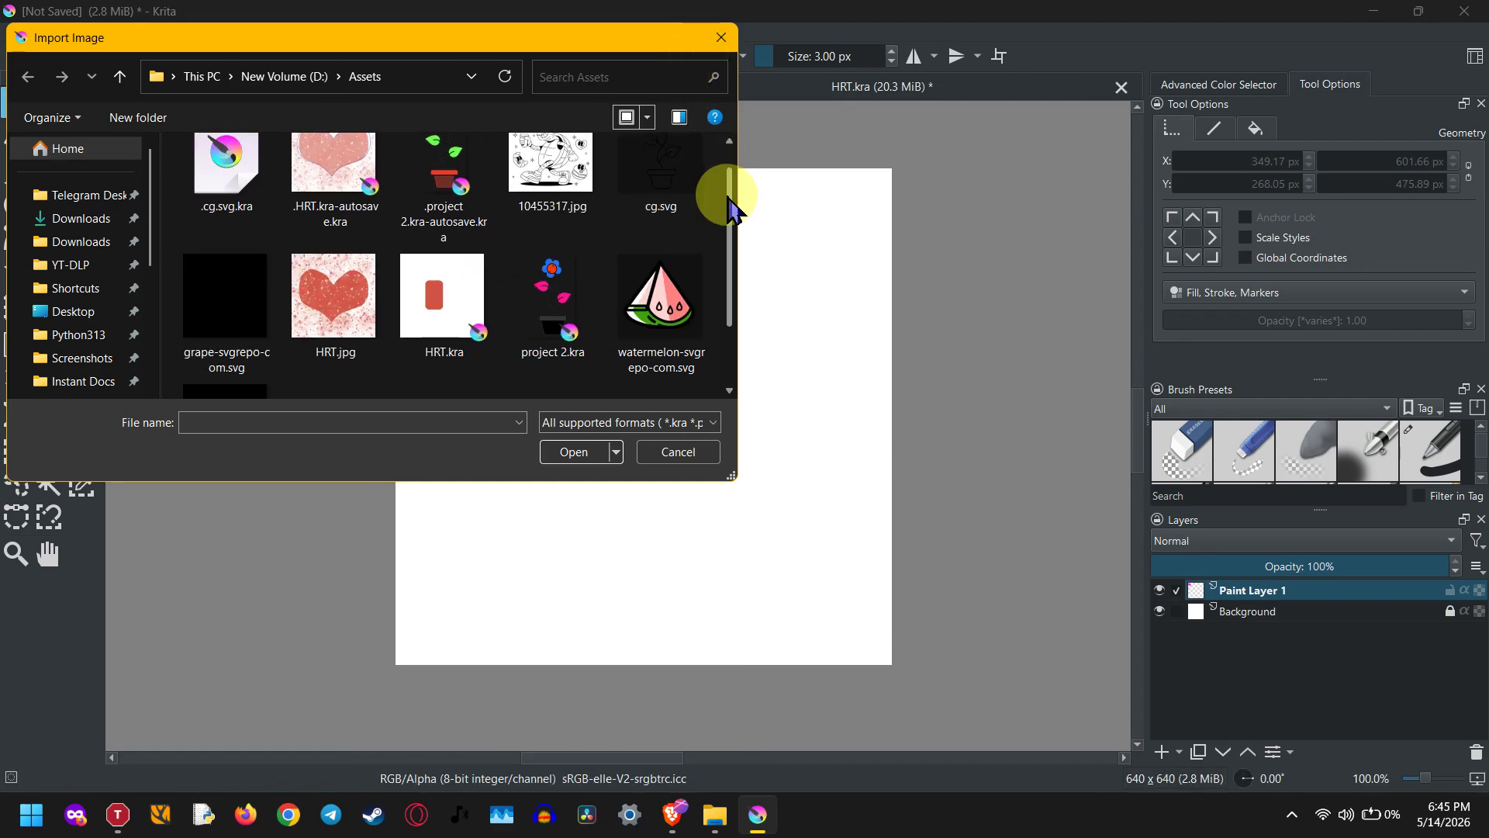
{"action": "double_click", "coordinate": [349, 333]}
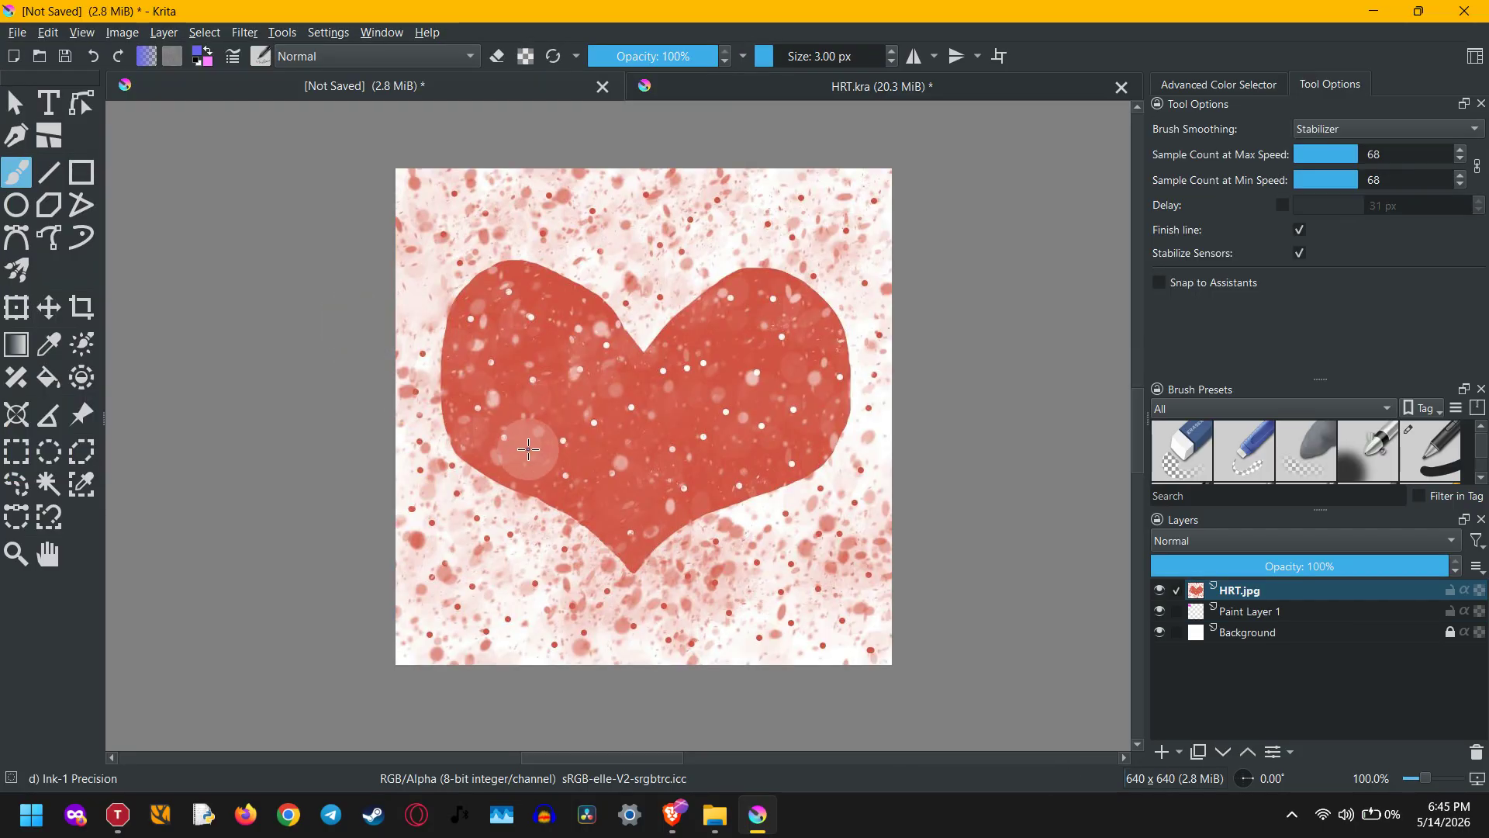
Step: Toggle the HRT.jpg layer's visibility off and on, and paint small test strokes on the heart
{"action": "left_click", "coordinate": [1303, 592]}
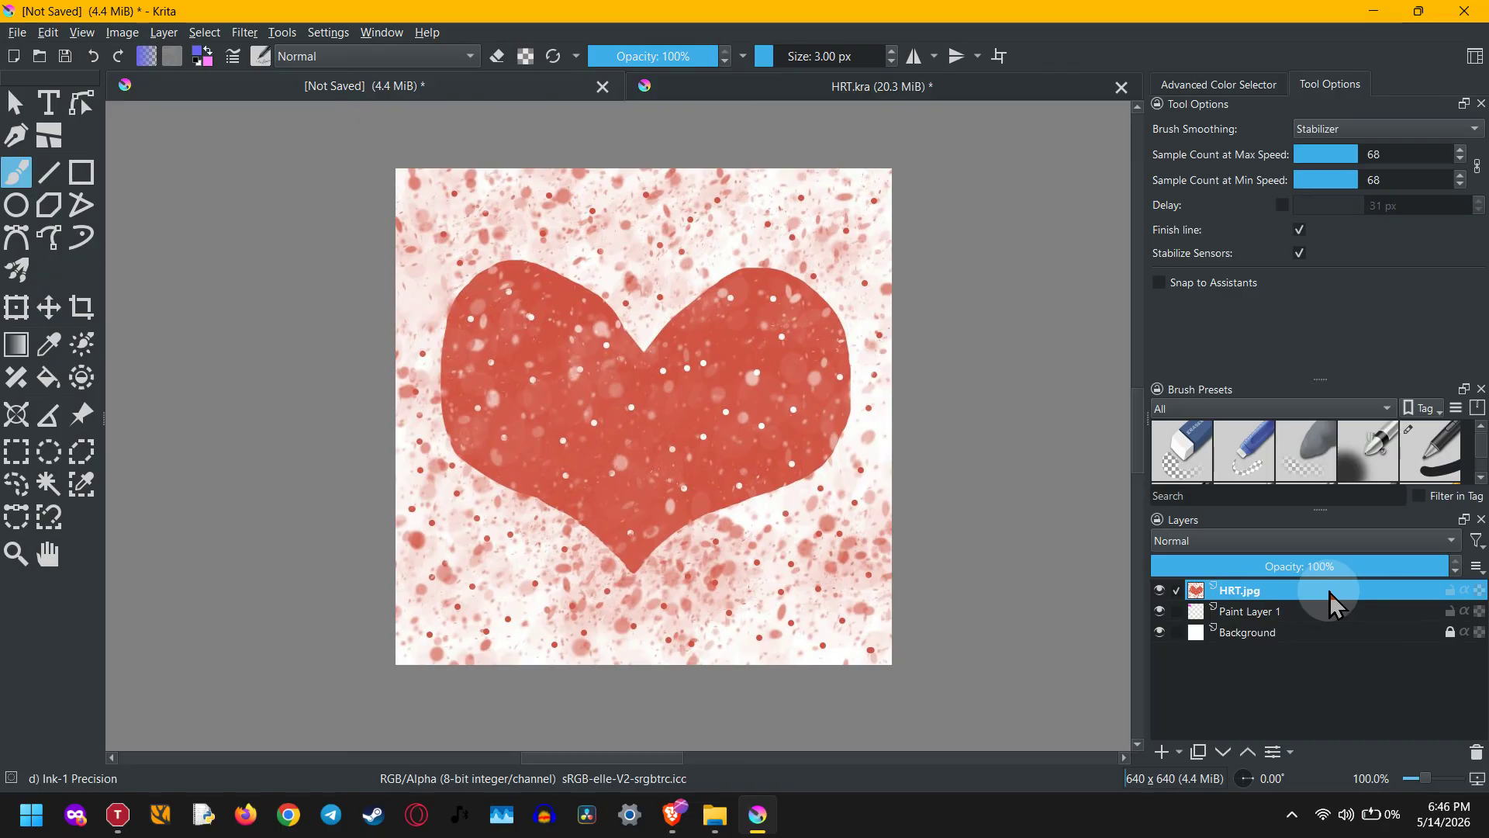
{"action": "left_click", "coordinate": [1159, 590]}
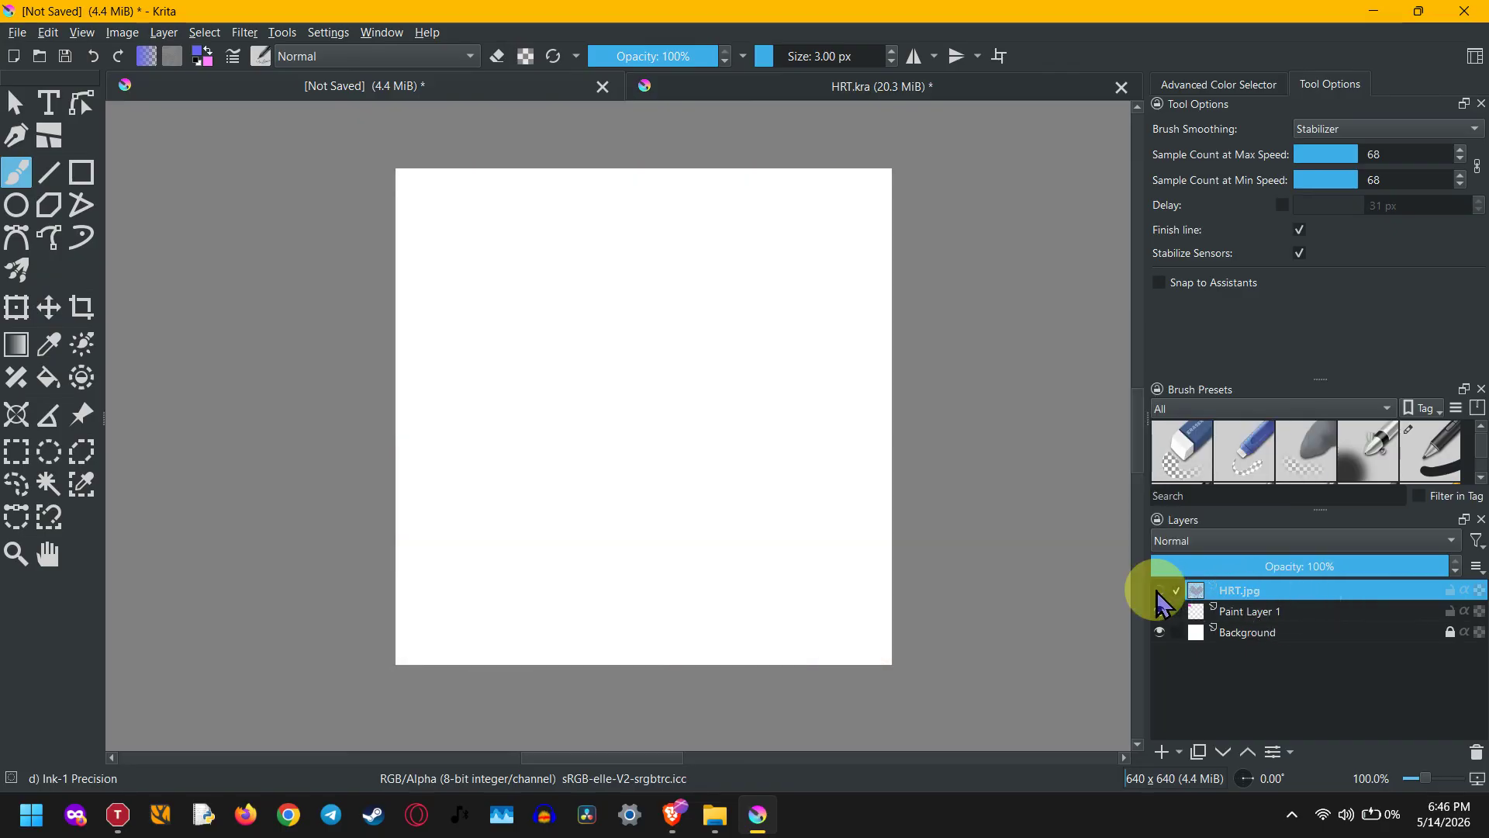
{"action": "left_click", "coordinate": [1159, 590]}
{"action": "left_click", "coordinate": [640, 484]}
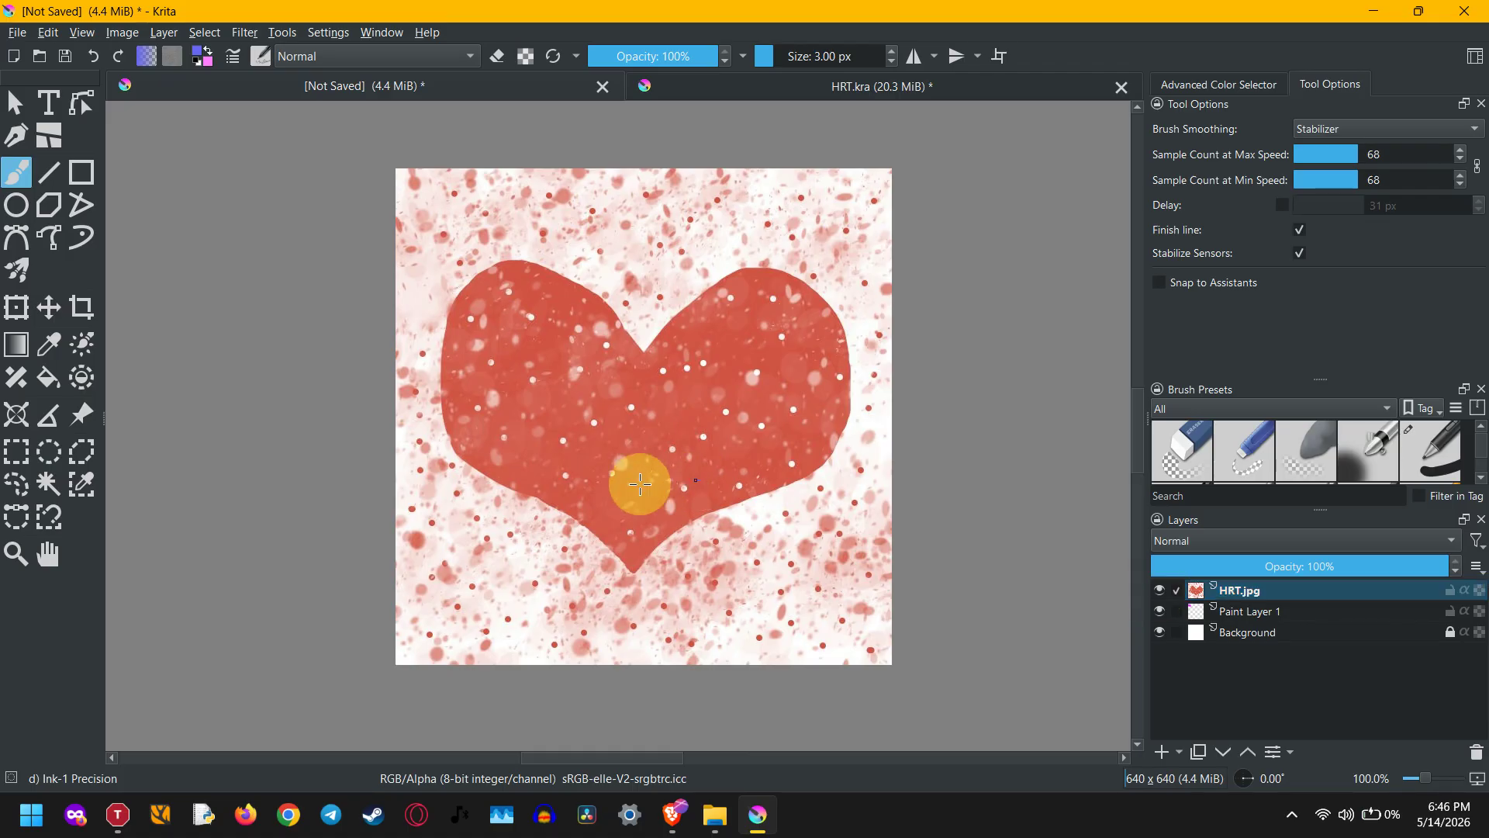
{"action": "left_click_drag", "start_coordinate": [639, 483], "coordinate": [581, 499]}
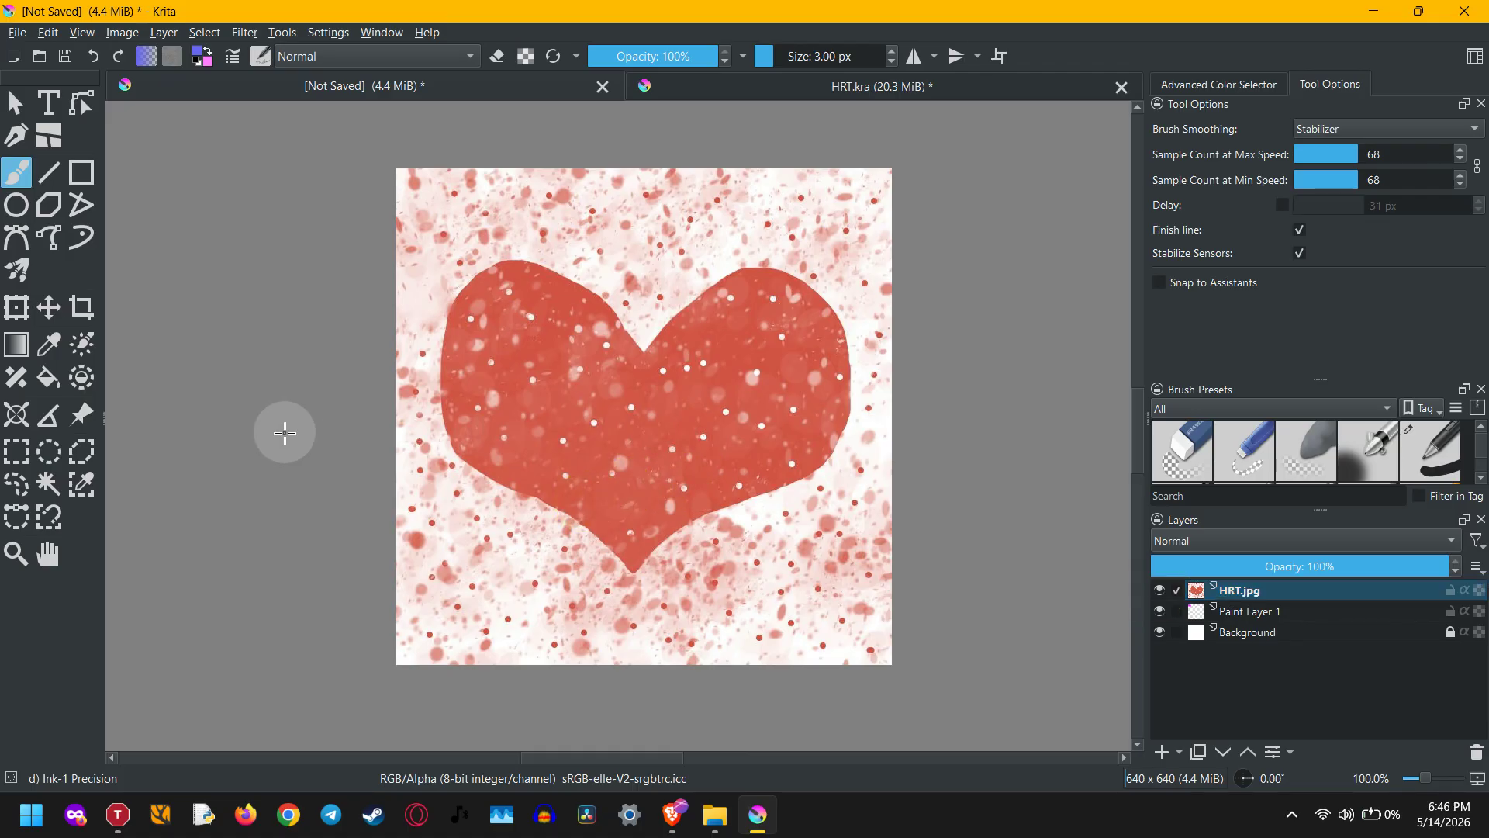
Step: Shift the heart image to about x 237 px, y 457 px with the Transform tool, and undo the move
{"action": "left_click", "coordinate": [21, 308]}
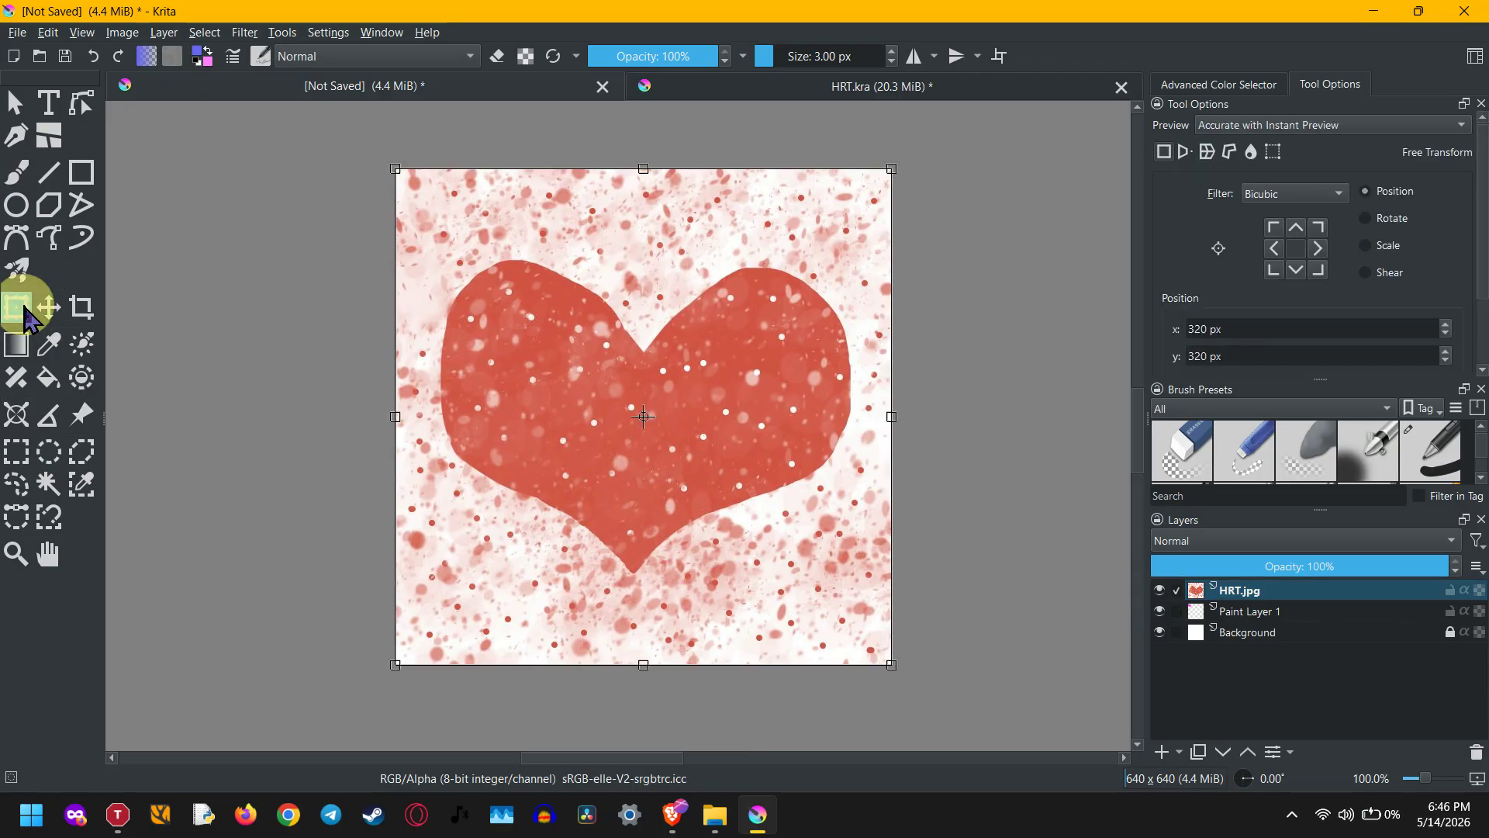
{"action": "left_click_drag", "start_coordinate": [711, 377], "coordinate": [644, 487]}
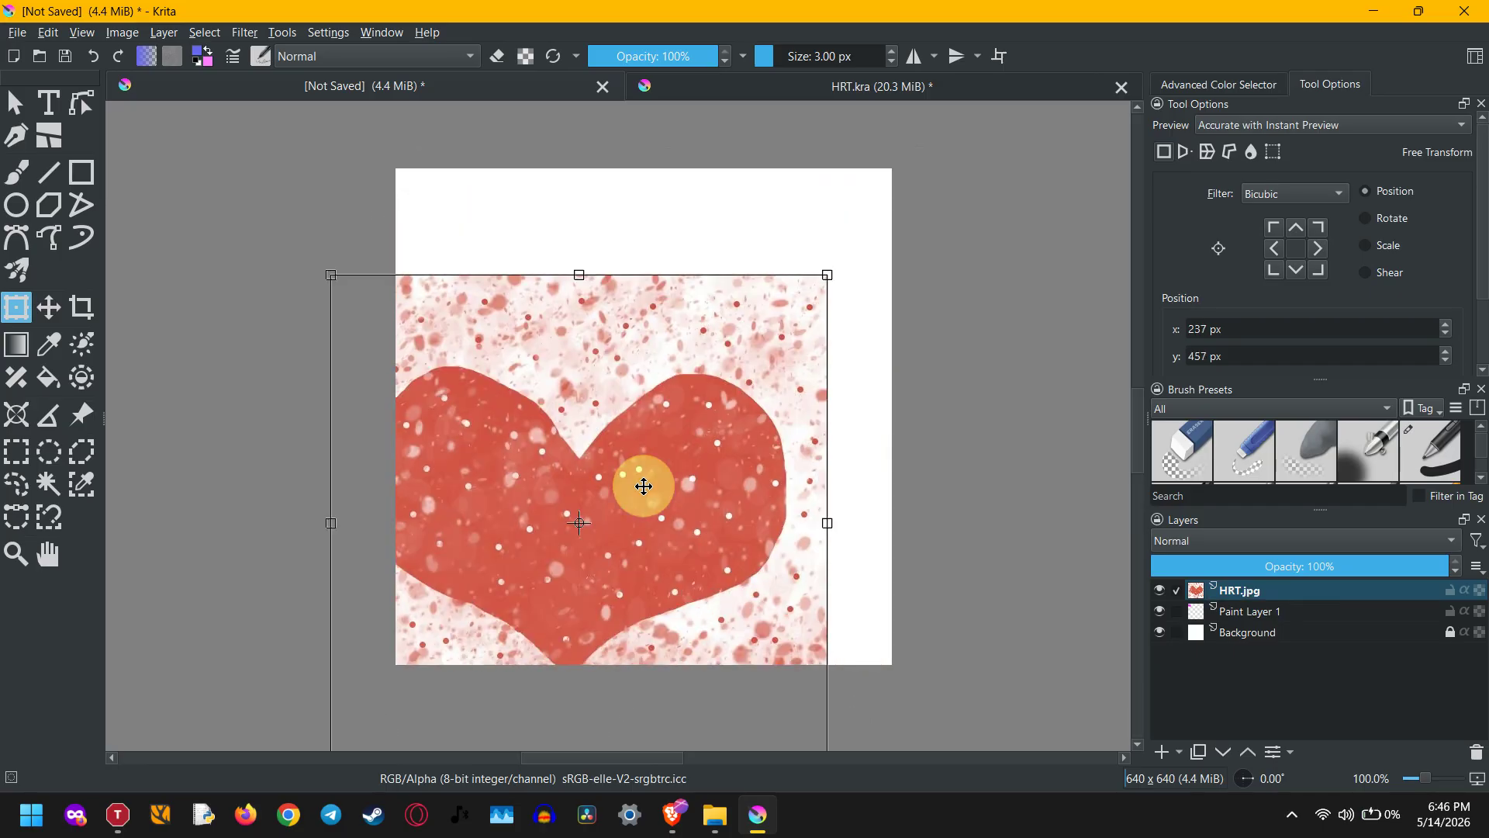
{"action": "key", "text": "ctrl+z"}
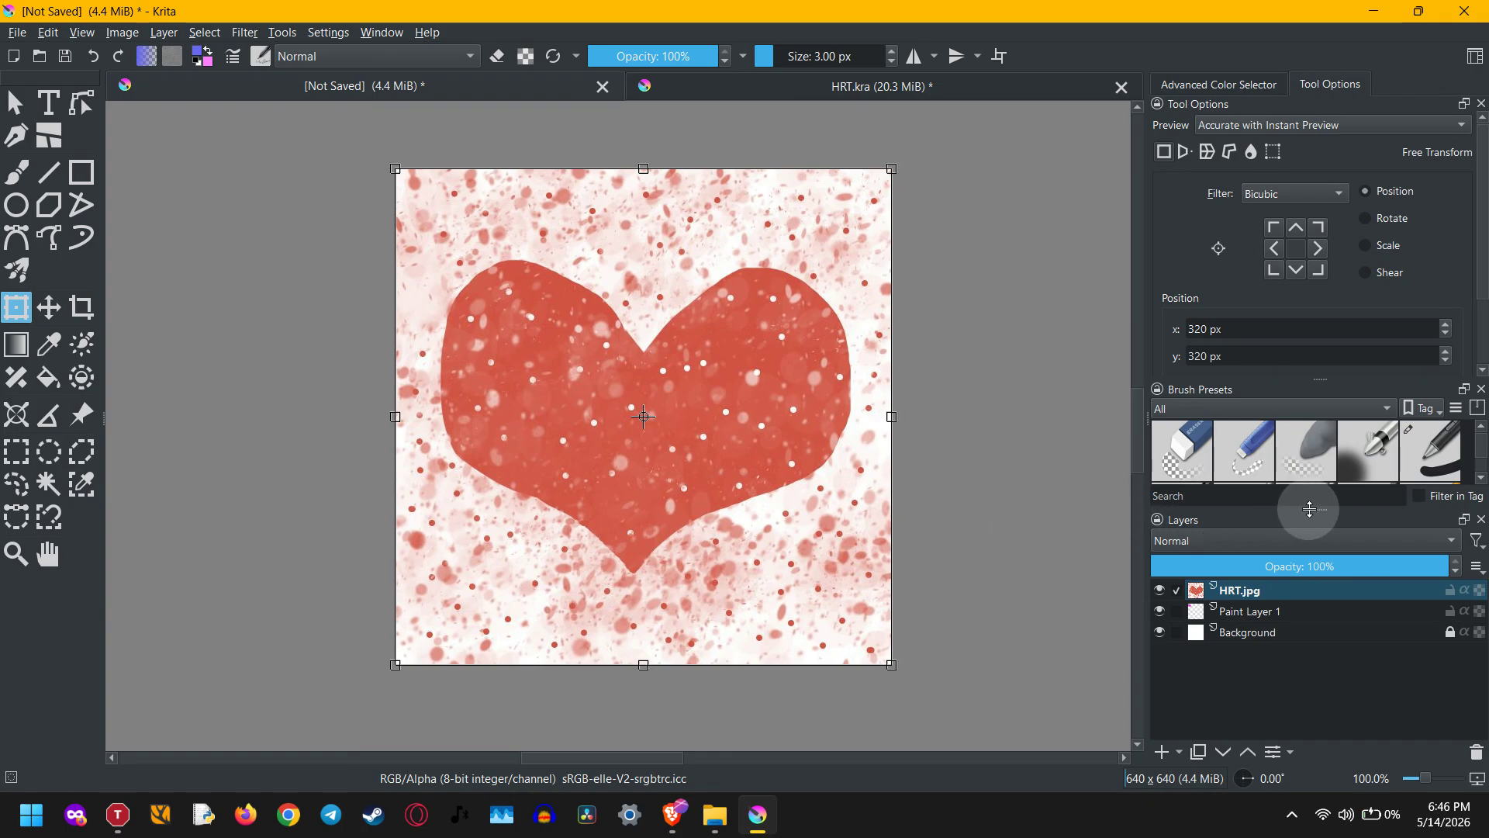
Step: Move the HRT.jpg layer below Background and back to the top of the stack, and remove the layer
{"action": "mouse_move", "coordinate": [1319, 508]}
{"action": "left_mouse_down"}
{"action": "mouse_move", "coordinate": [1306, 572]}
{"action": "mouse_move", "coordinate": [1319, 524]}
{"action": "left_mouse_up"}
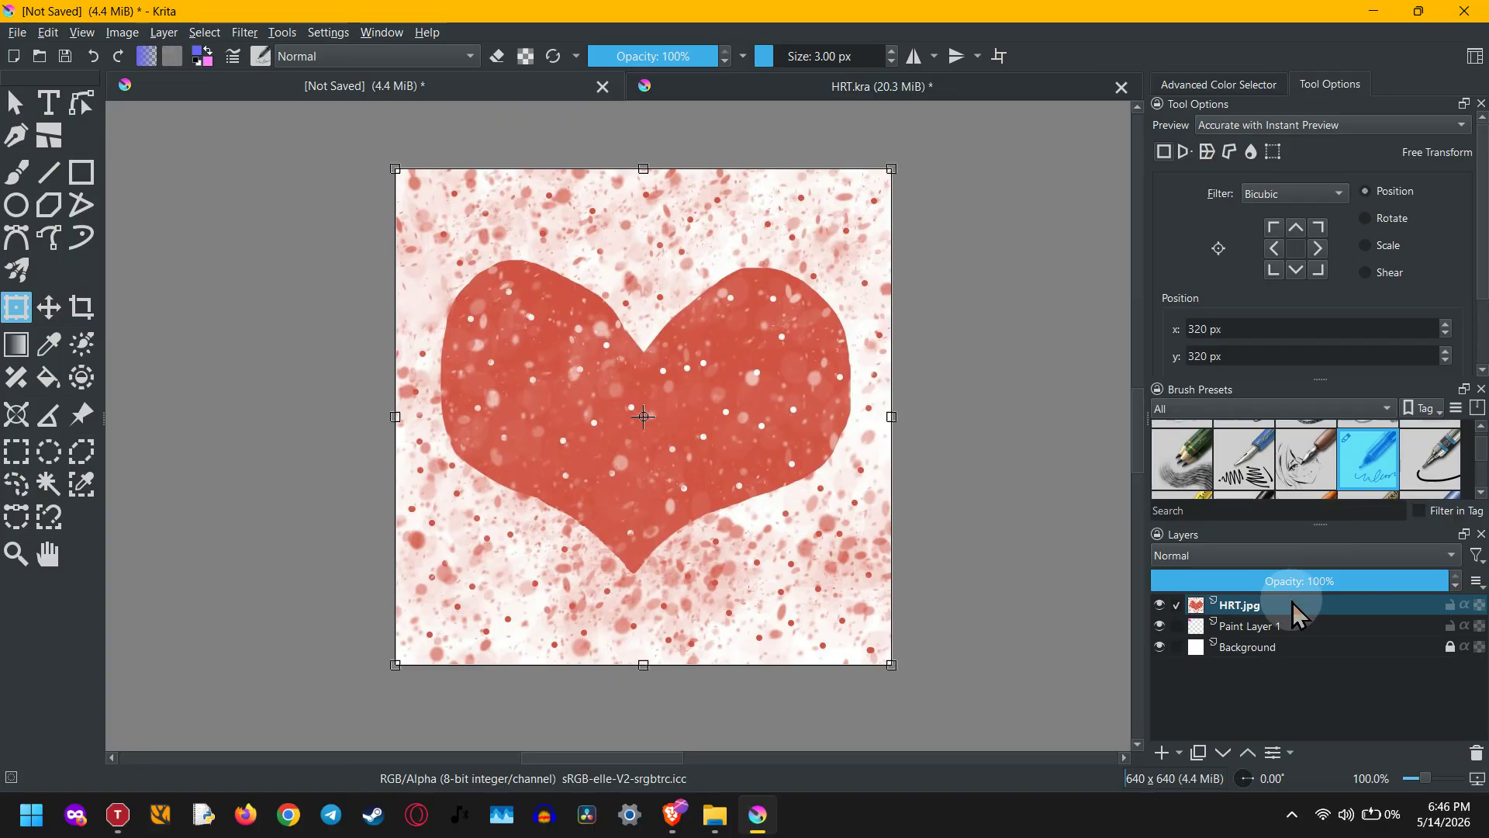
{"action": "left_click", "coordinate": [1239, 750]}
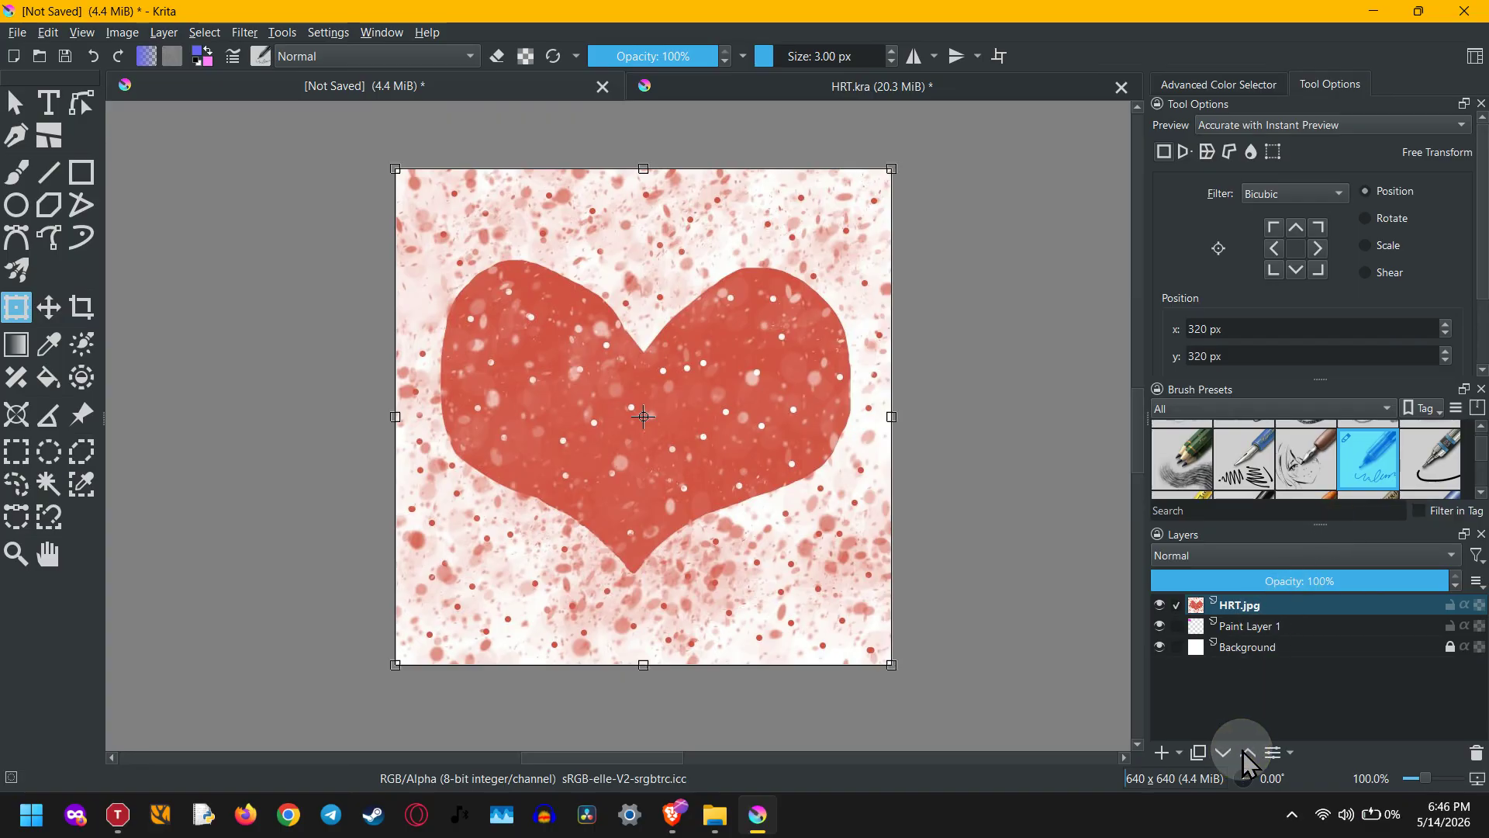
{"action": "left_click", "coordinate": [1226, 752]}
{"action": "left_click", "coordinate": [1226, 752]}
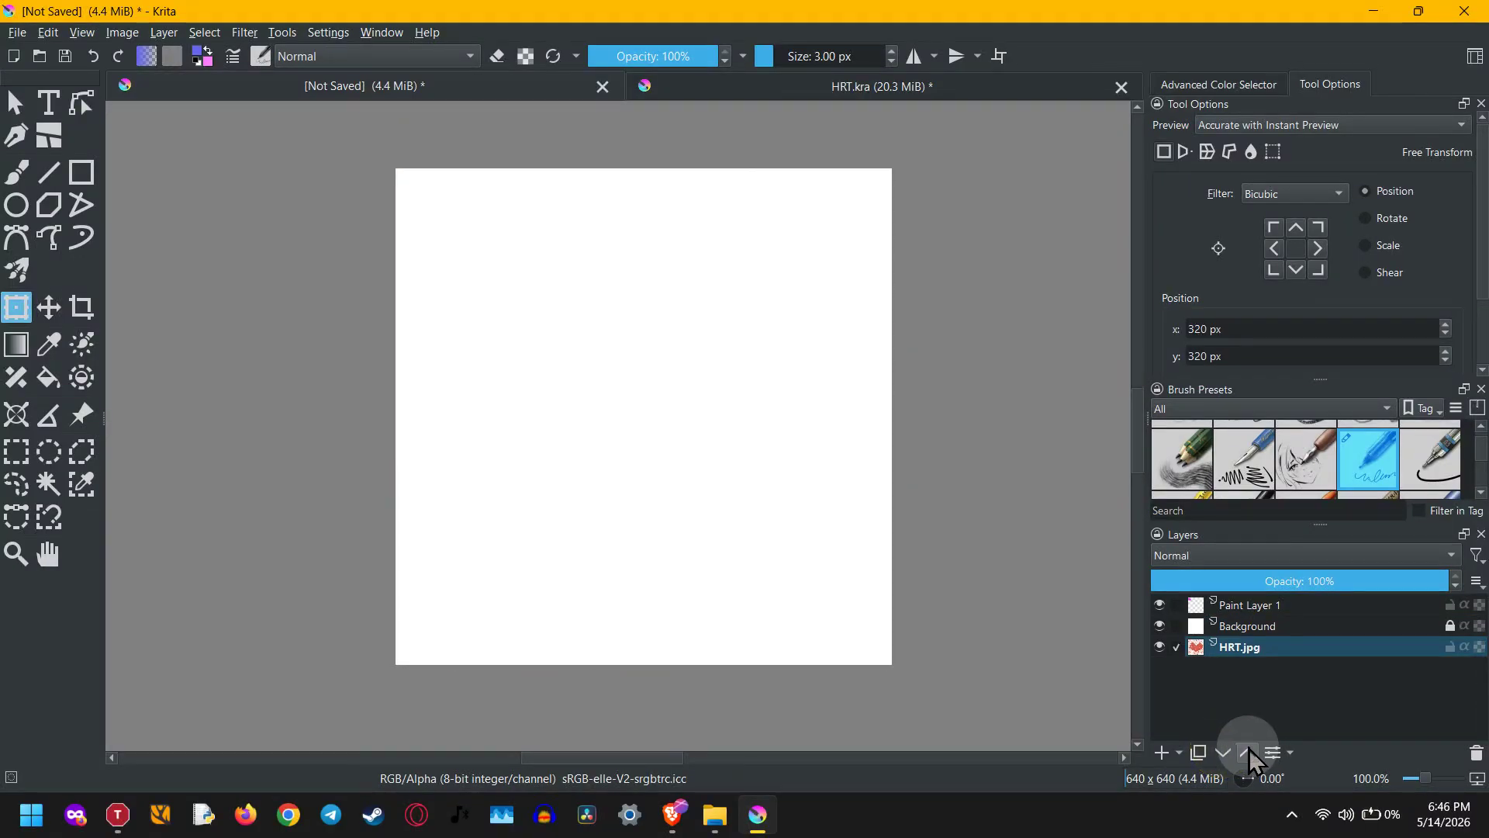
{"action": "left_click", "coordinate": [1247, 753]}
{"action": "left_click", "coordinate": [1248, 751]}
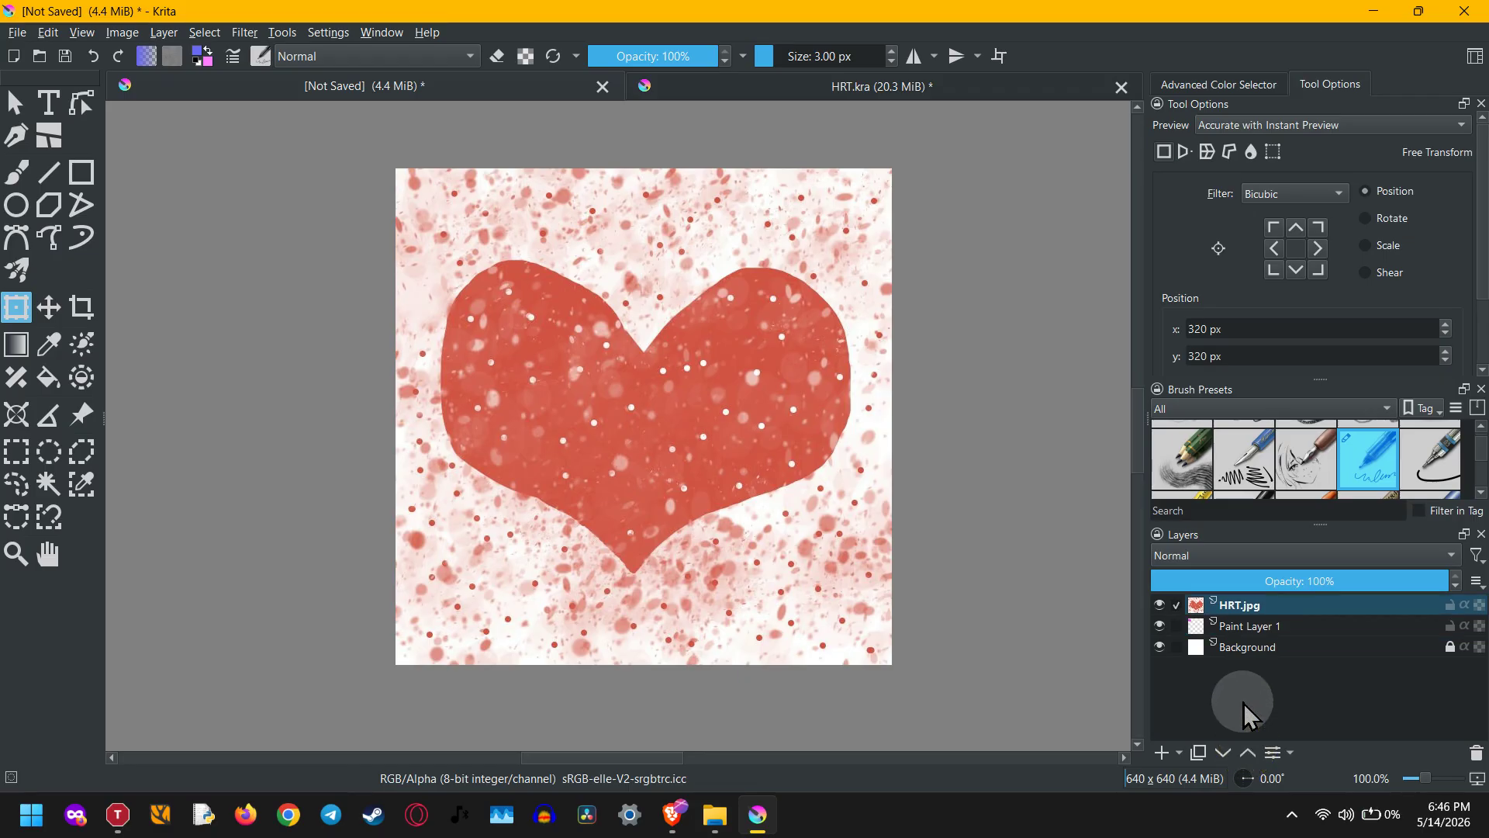
{"action": "right_click", "coordinate": [1219, 608]}
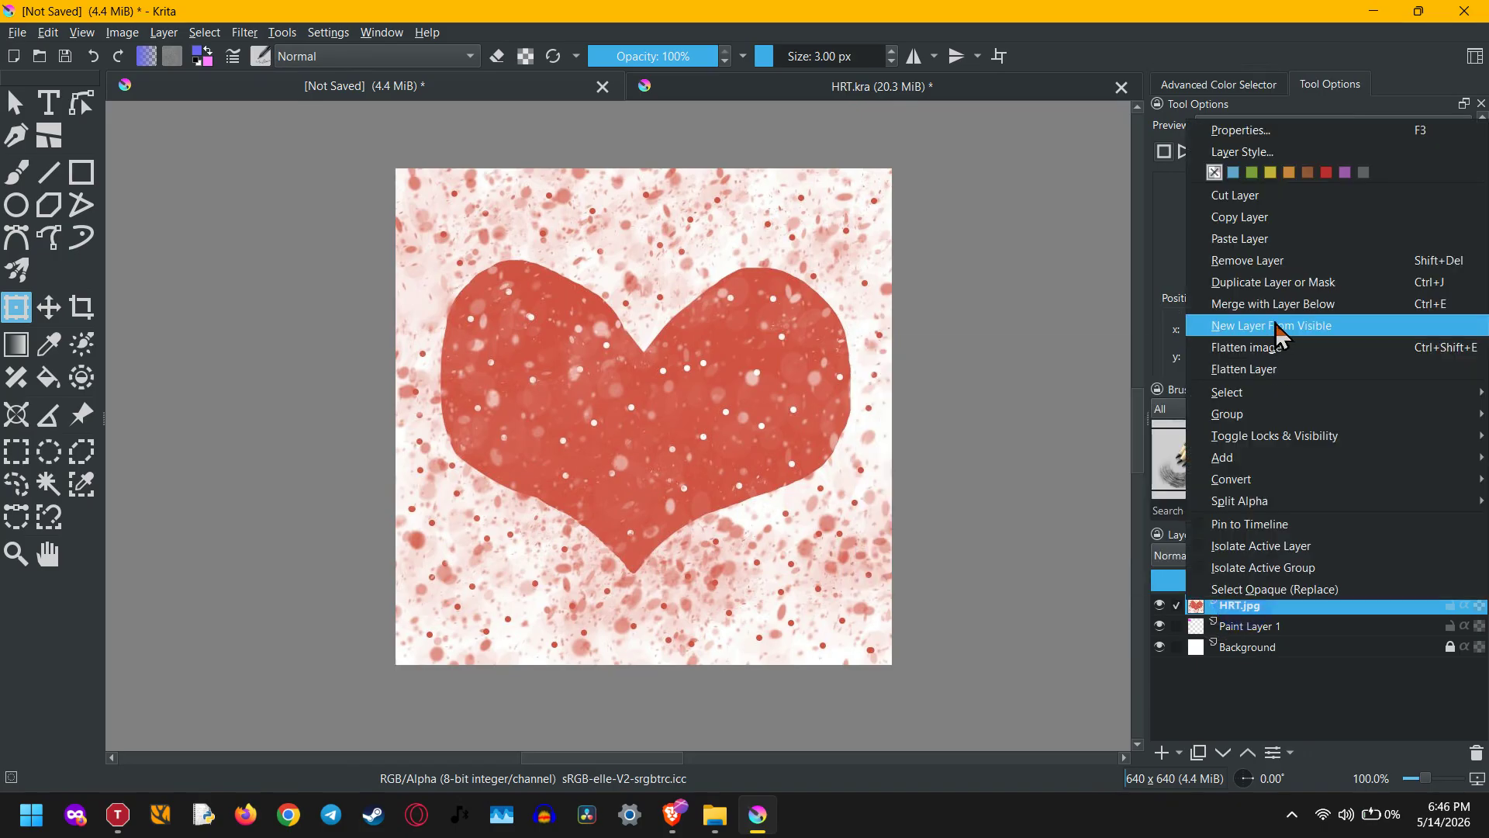
{"action": "left_click", "coordinate": [1249, 261]}
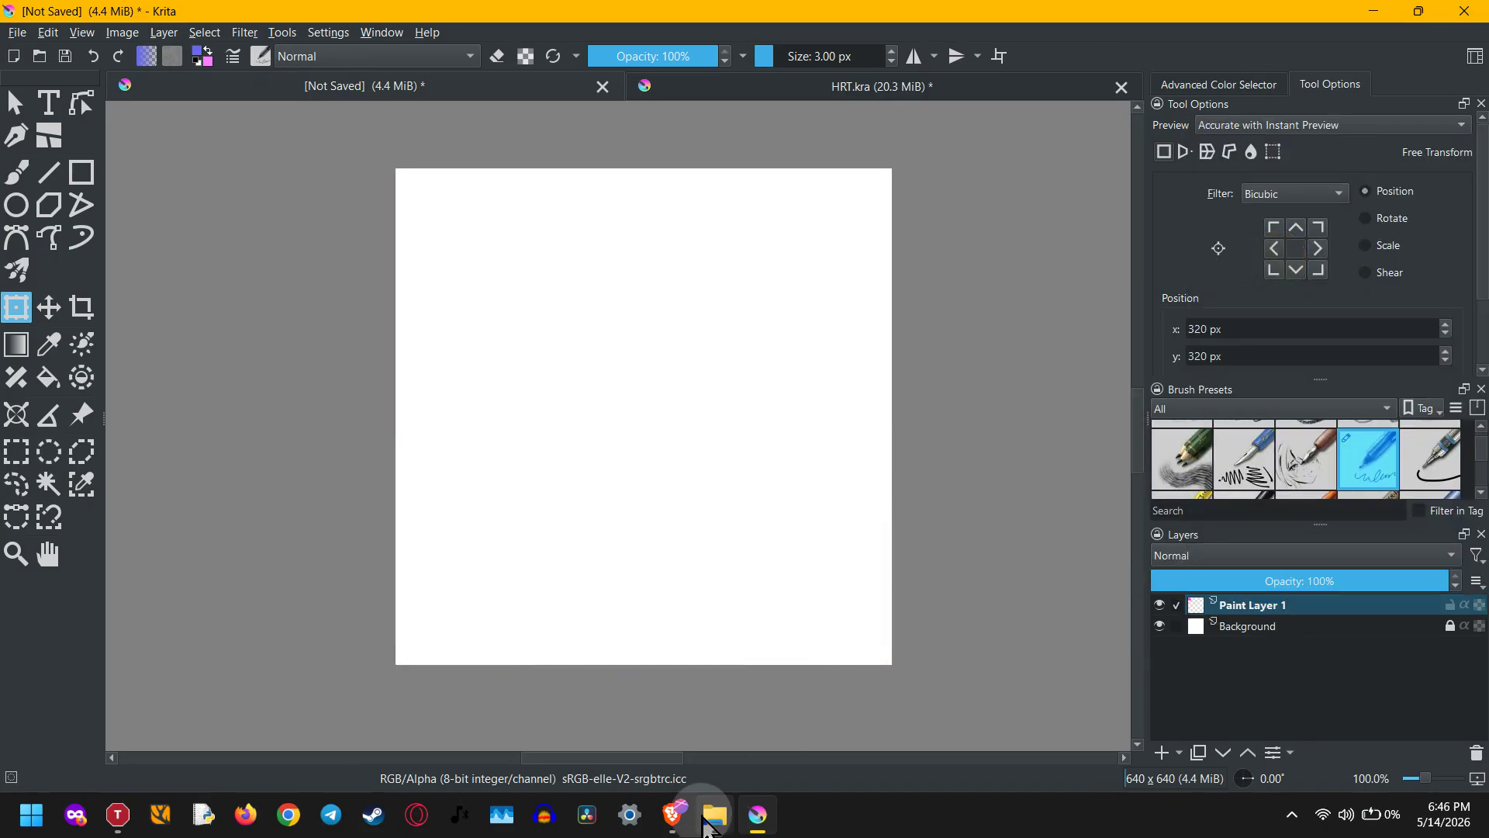
Step: Bring 10455317.jpg from the Assets folder in File Explorer into the blank Krita document as a reference image
{"action": "left_click", "coordinate": [712, 816]}
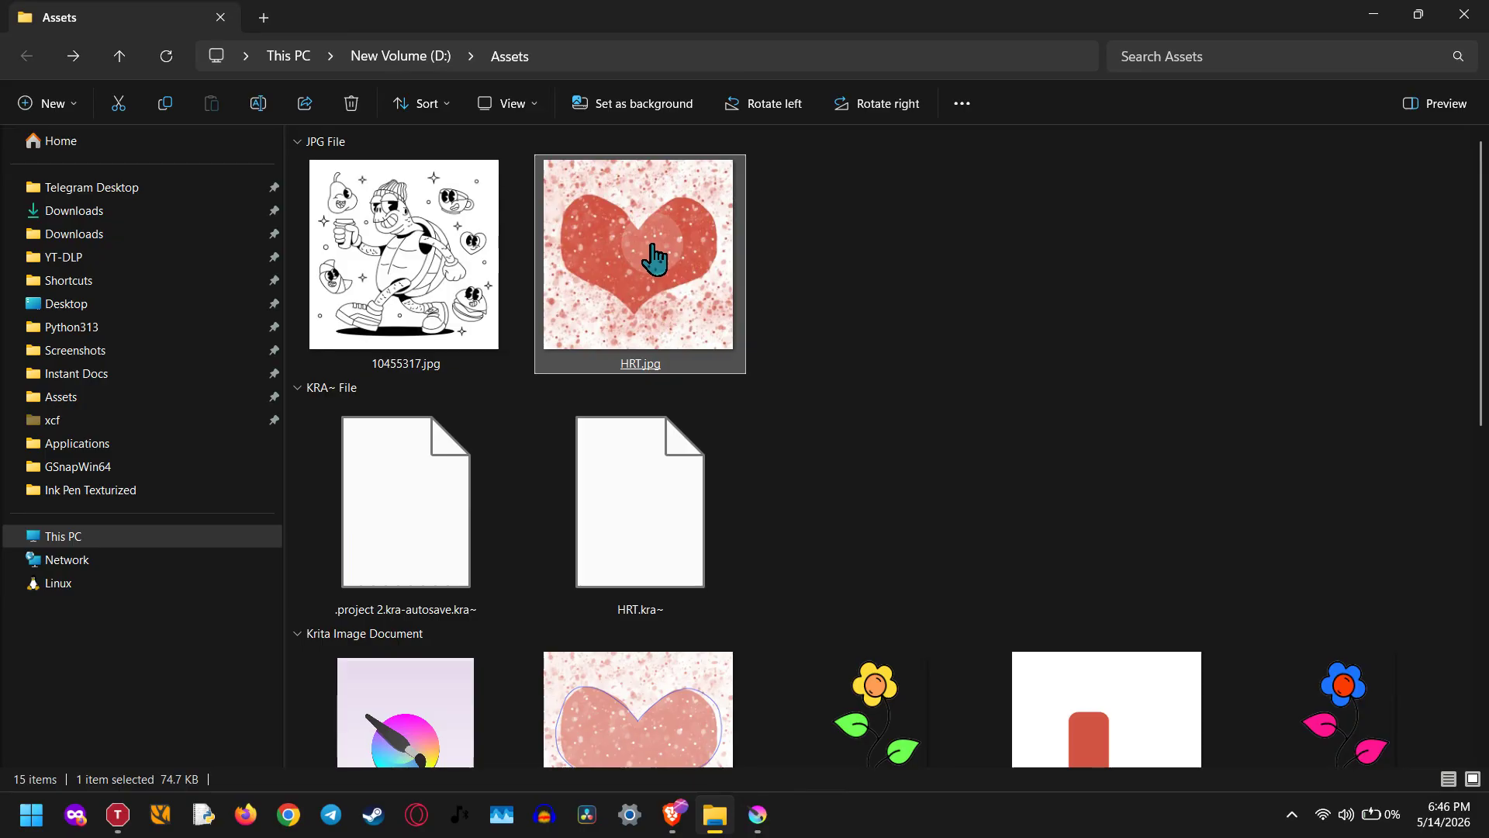
{"action": "left_click", "coordinate": [416, 233]}
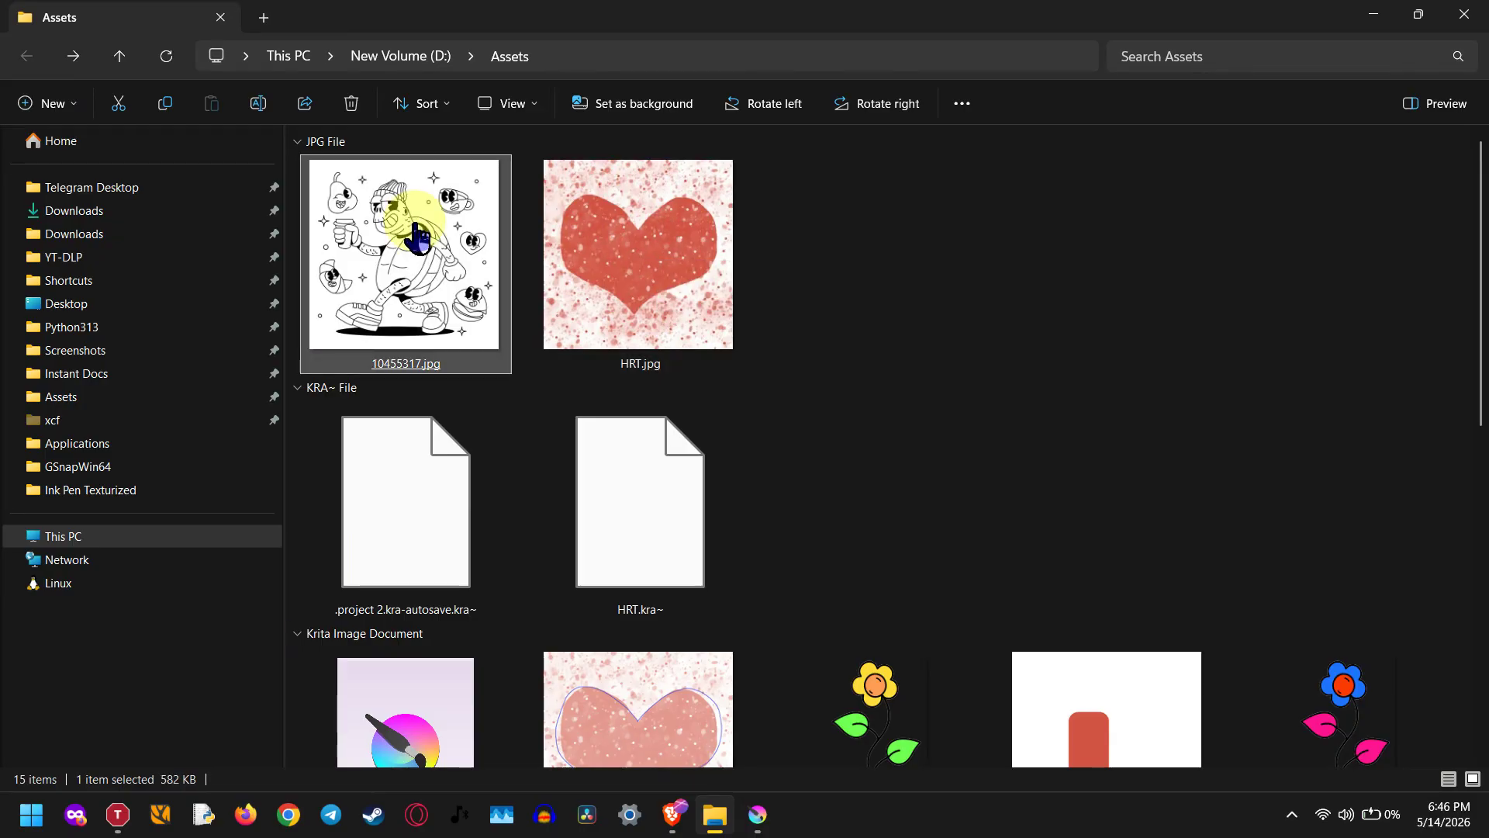
{"action": "left_click_drag", "start_coordinate": [417, 233], "coordinate": [742, 355]}
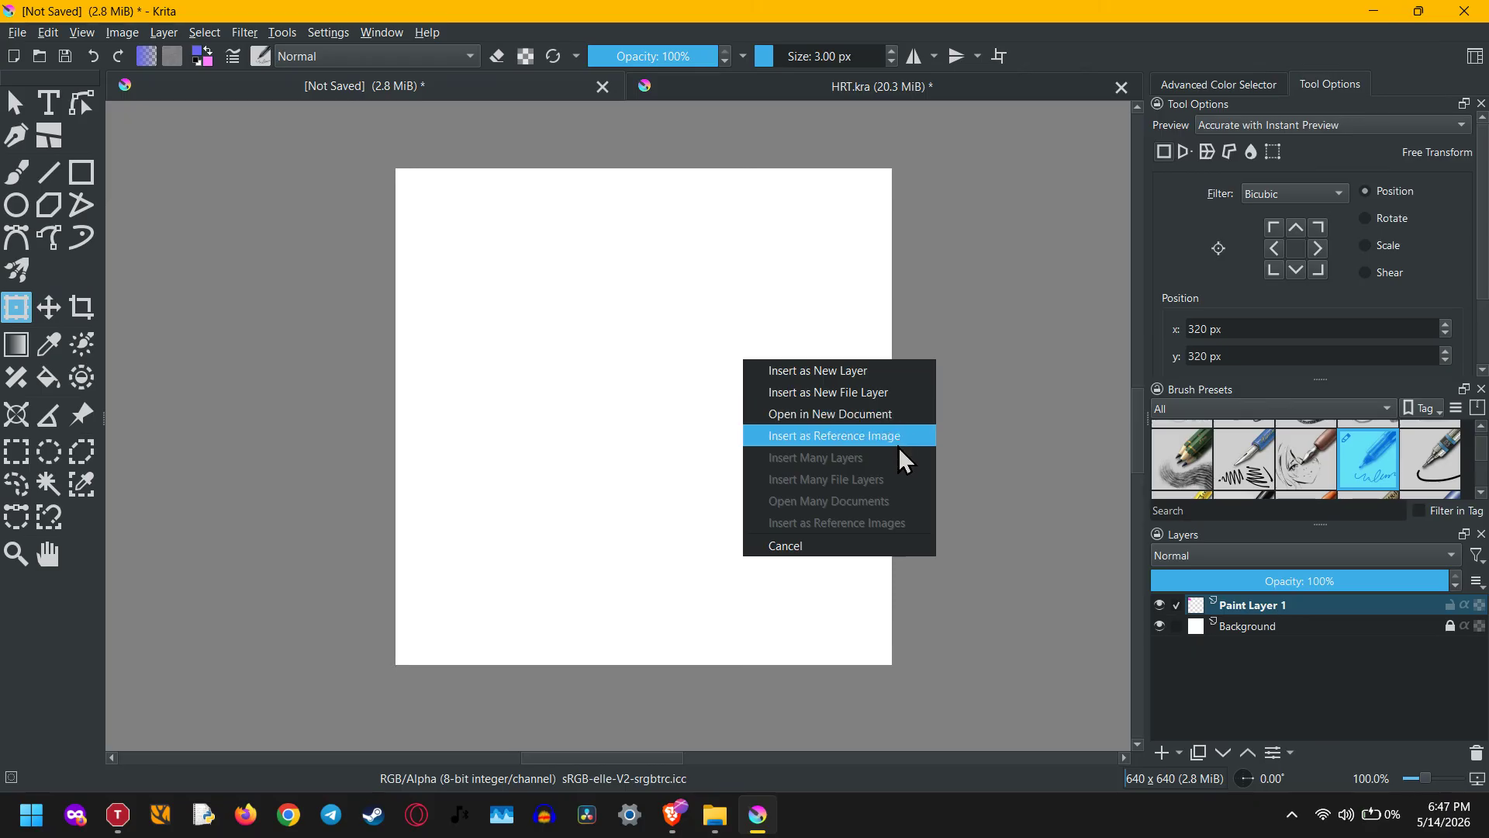
{"action": "left_click", "coordinate": [902, 378]}
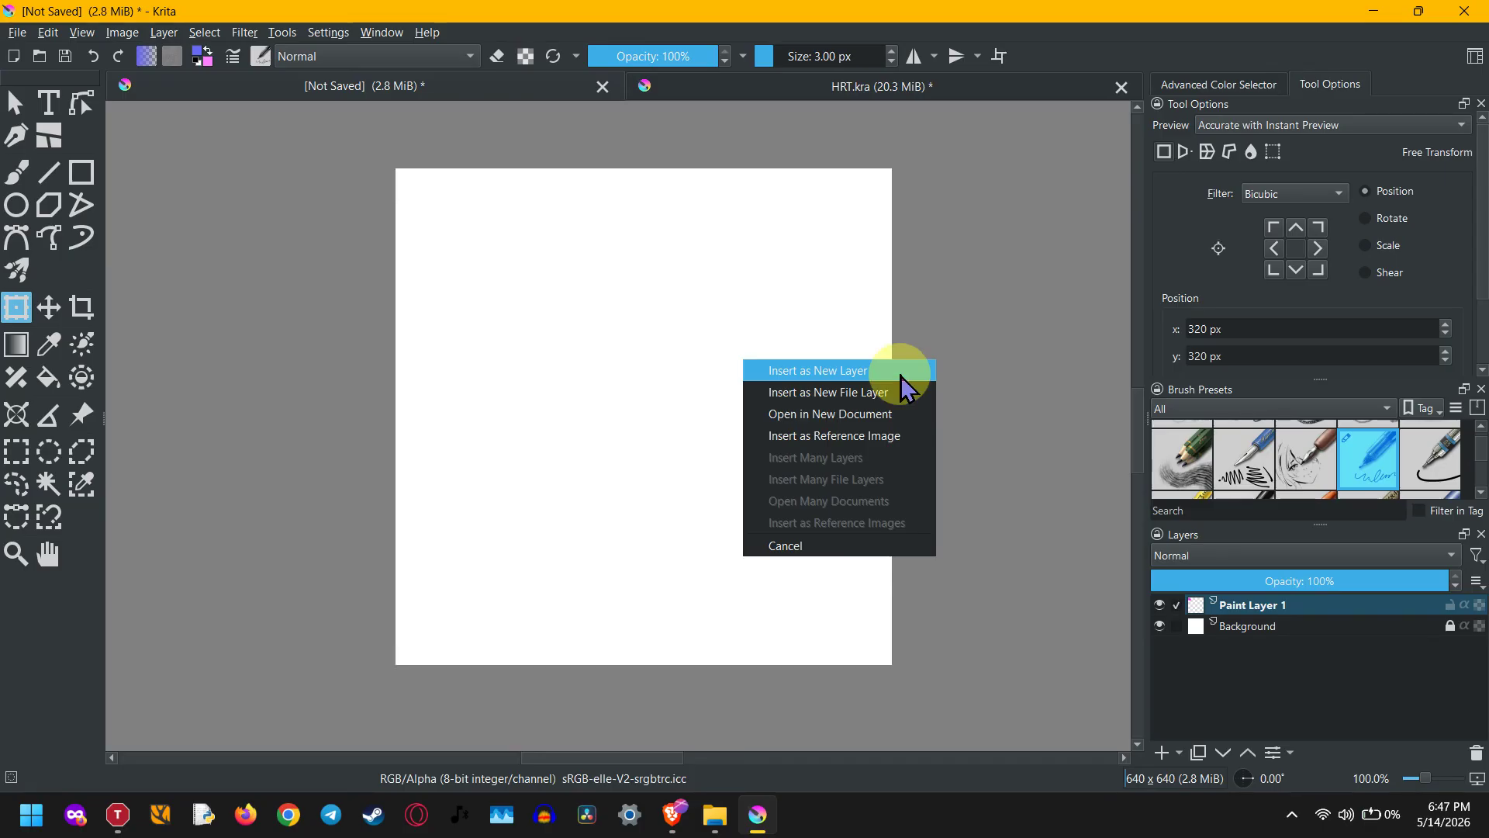
{"action": "left_click", "coordinate": [905, 440]}
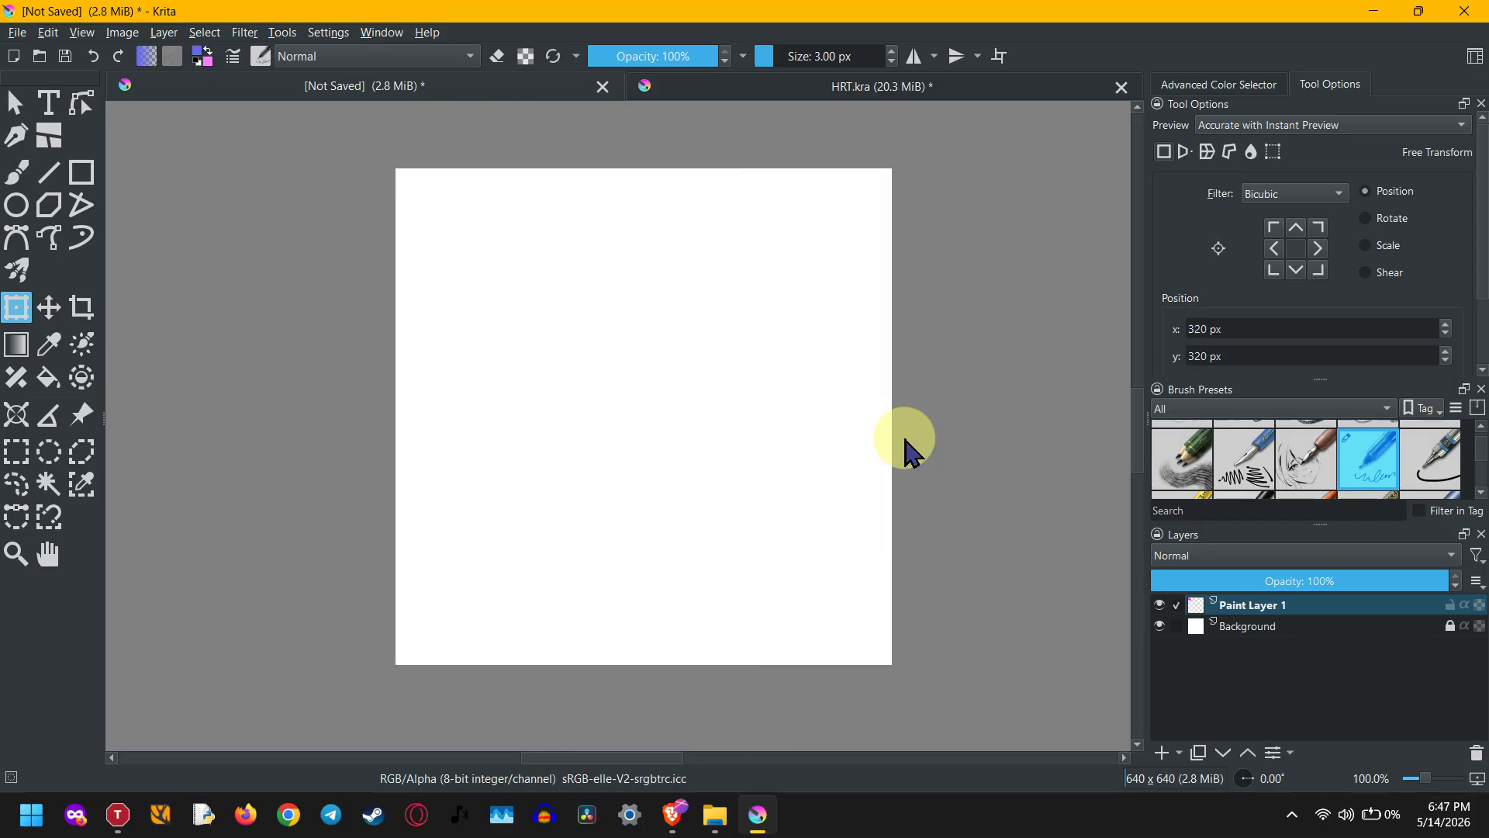
Step: Scale the turtle reference image down to about the canvas's size and place it just beside the canvas's left edge
{"action": "scroll", "coordinate": [905, 440], "scroll_direction": "down", "scroll_amount": 1}
{"action": "scroll", "coordinate": [905, 446], "scroll_direction": "down", "scroll_amount": 2}
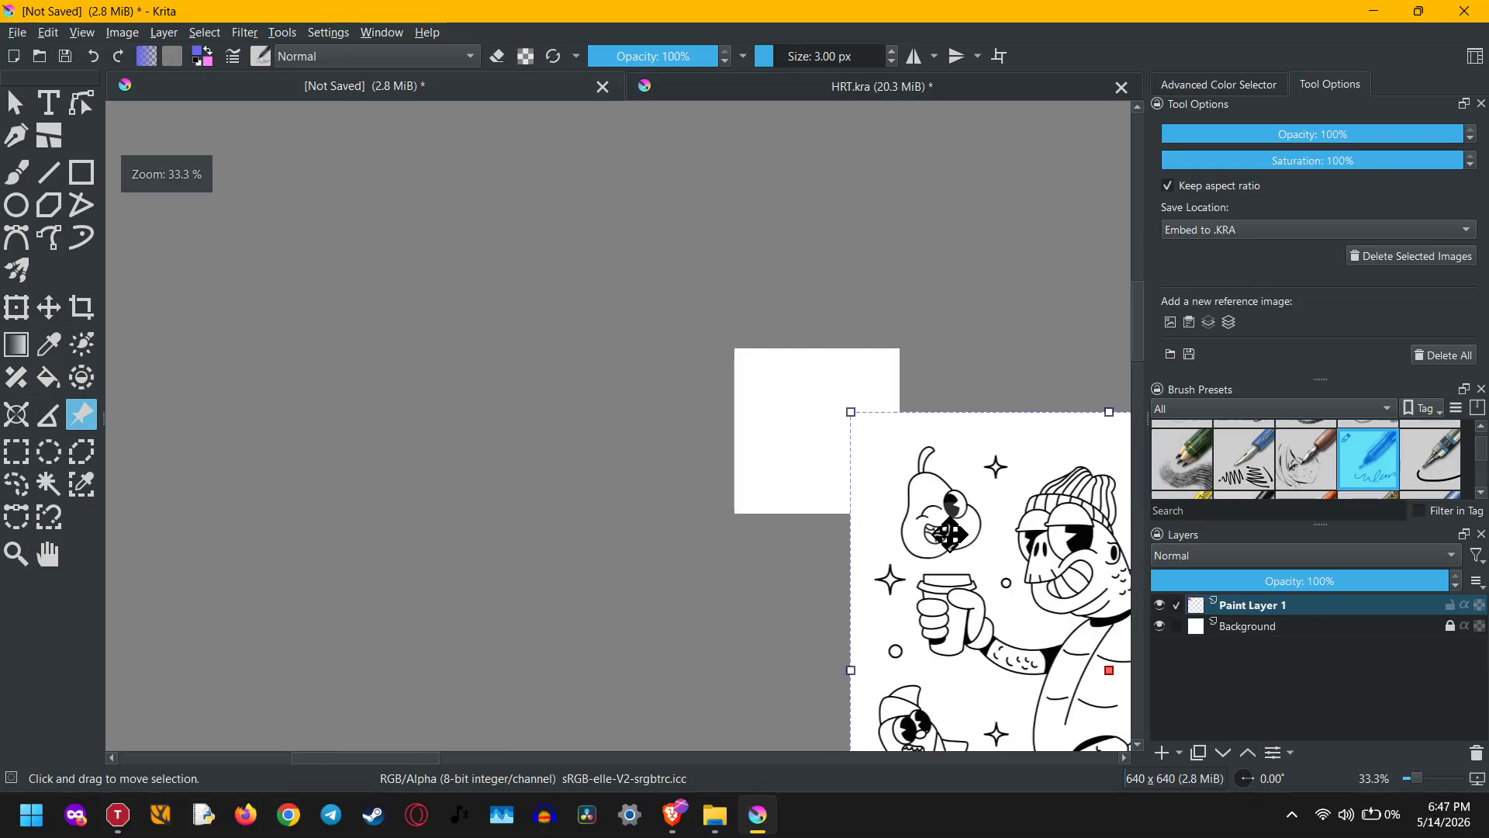
{"action": "left_click_drag", "start_coordinate": [906, 446], "coordinate": [230, 260]}
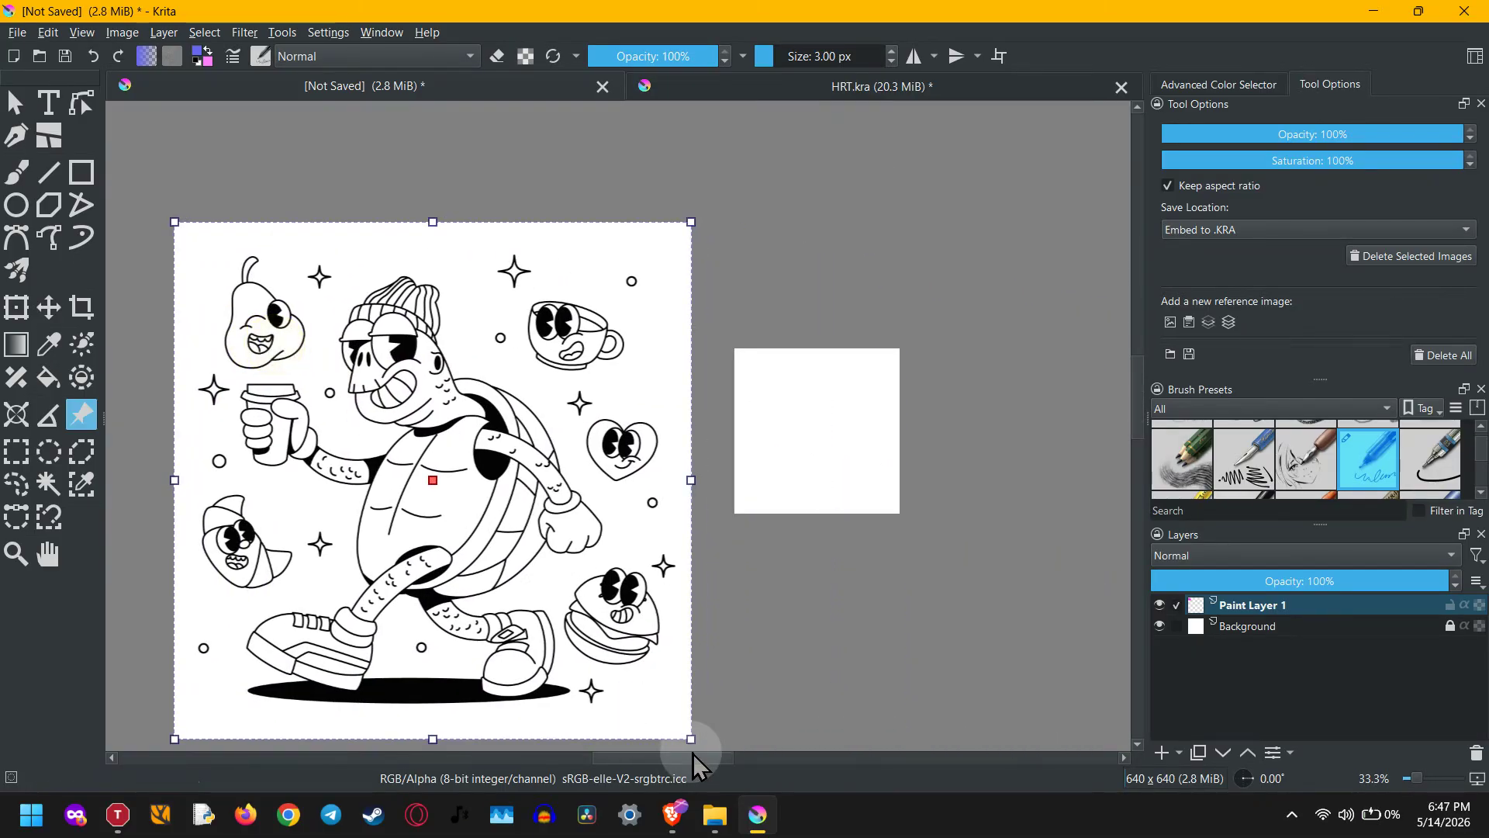
{"action": "left_click_drag", "start_coordinate": [691, 738], "coordinate": [360, 382]}
{"action": "left_click_drag", "start_coordinate": [275, 334], "coordinate": [642, 463]}
{"action": "scroll", "coordinate": [642, 462], "scroll_direction": "up", "scroll_amount": 2}
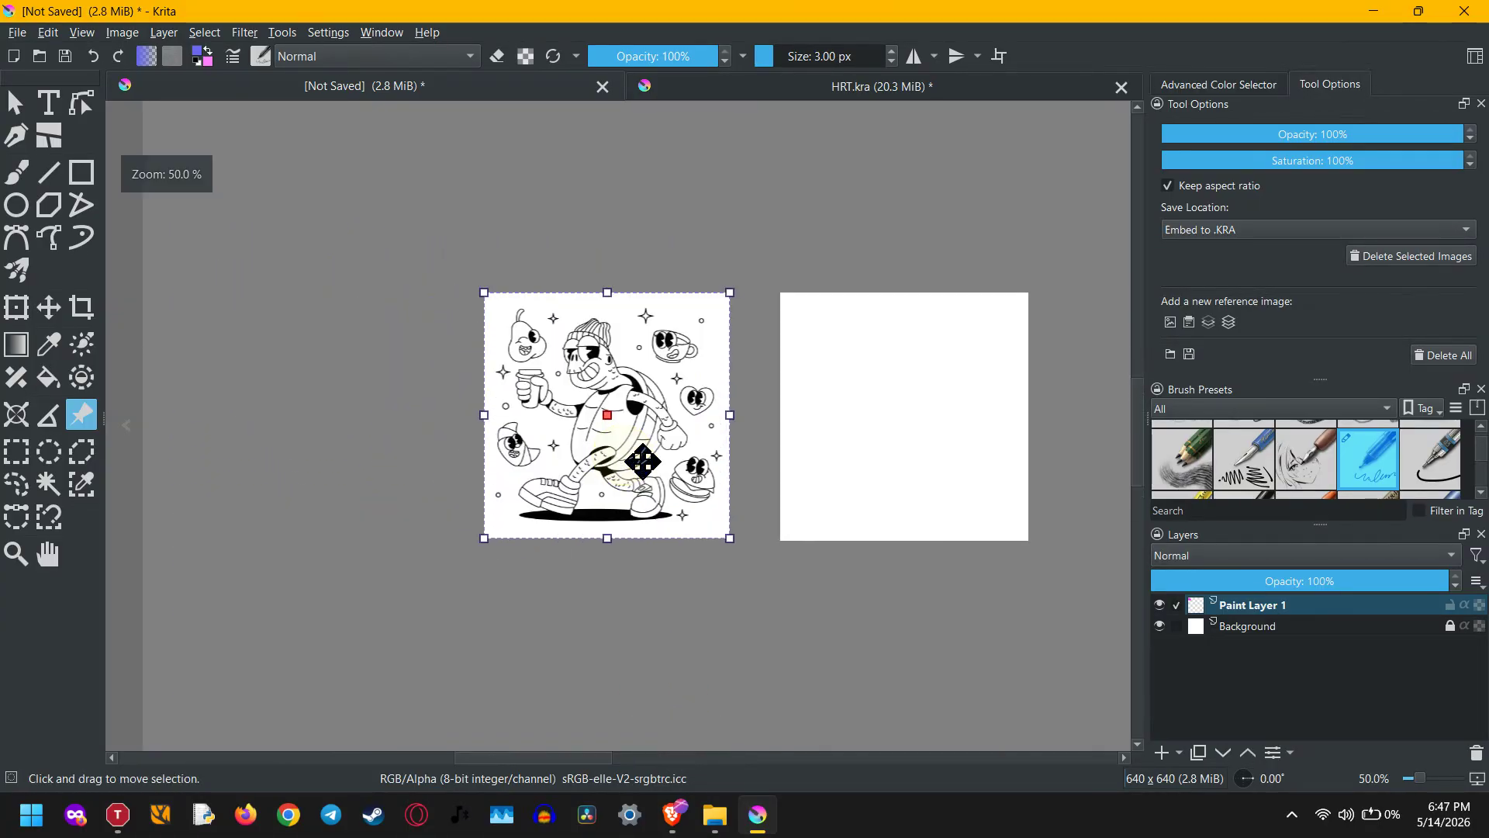
{"action": "left_click_drag", "start_coordinate": [778, 483], "coordinate": [595, 556]}
{"action": "scroll", "coordinate": [592, 555], "scroll_direction": "up", "scroll_amount": 1}
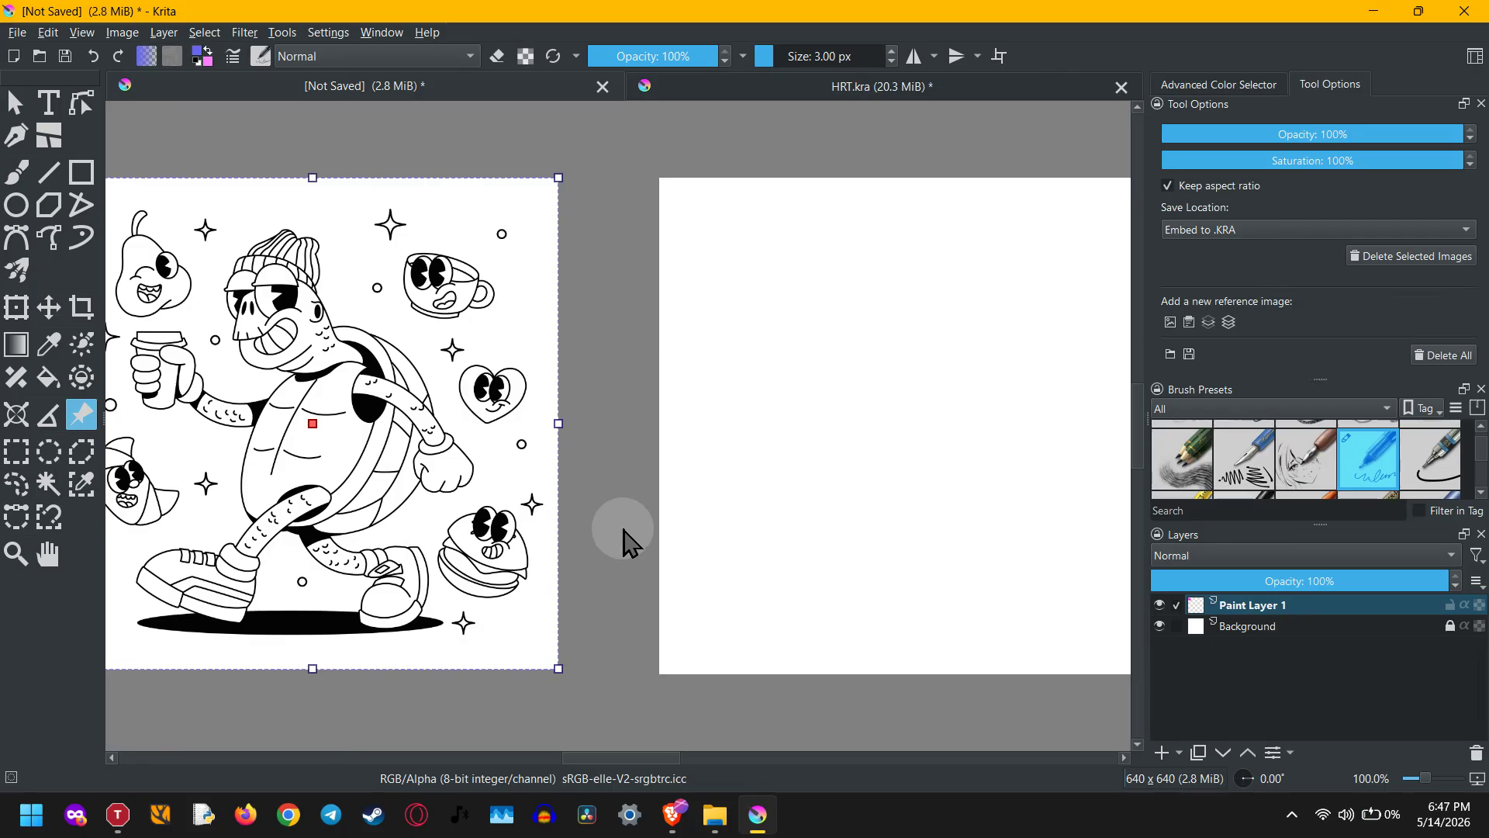
{"action": "left_click", "coordinate": [748, 724]}
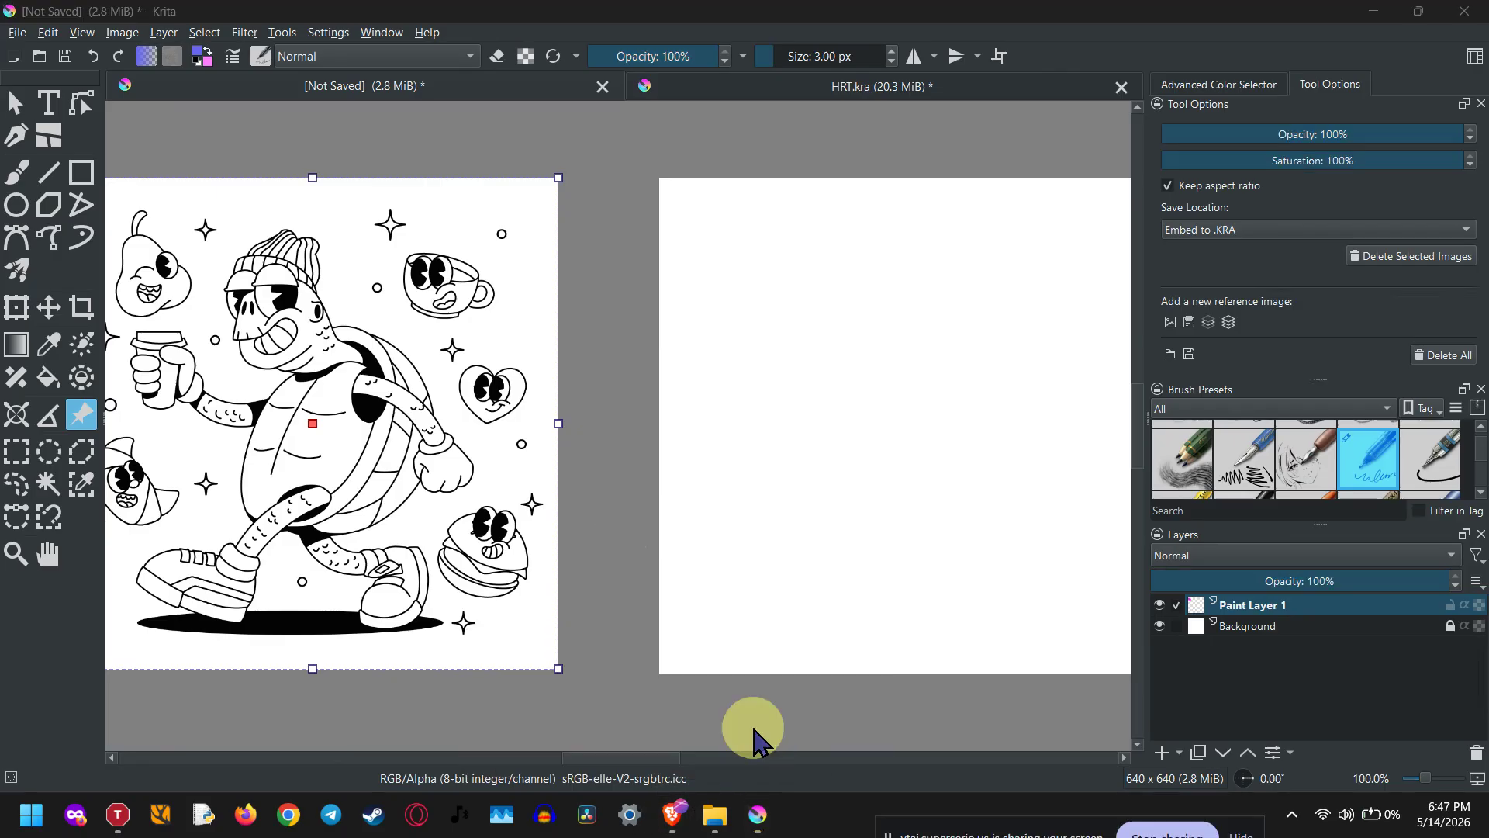